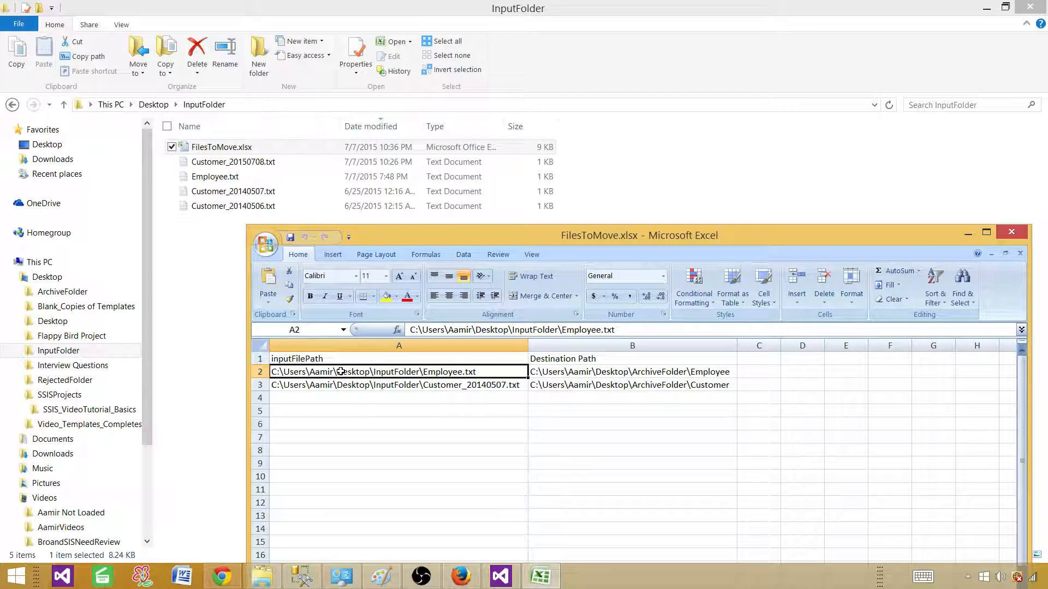
# Review the input file paths and destination paths listed in FilesToMove.xlsx, and close the workbook.
pyautogui.click(560, 375)
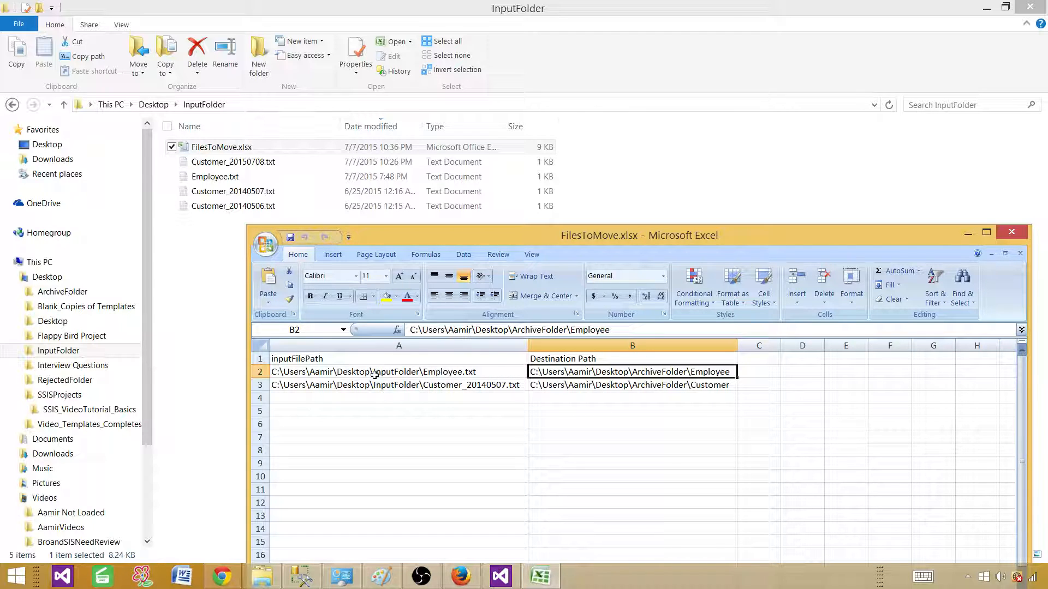
pyautogui.moveTo(361, 374); pyautogui.dragTo(557, 385)
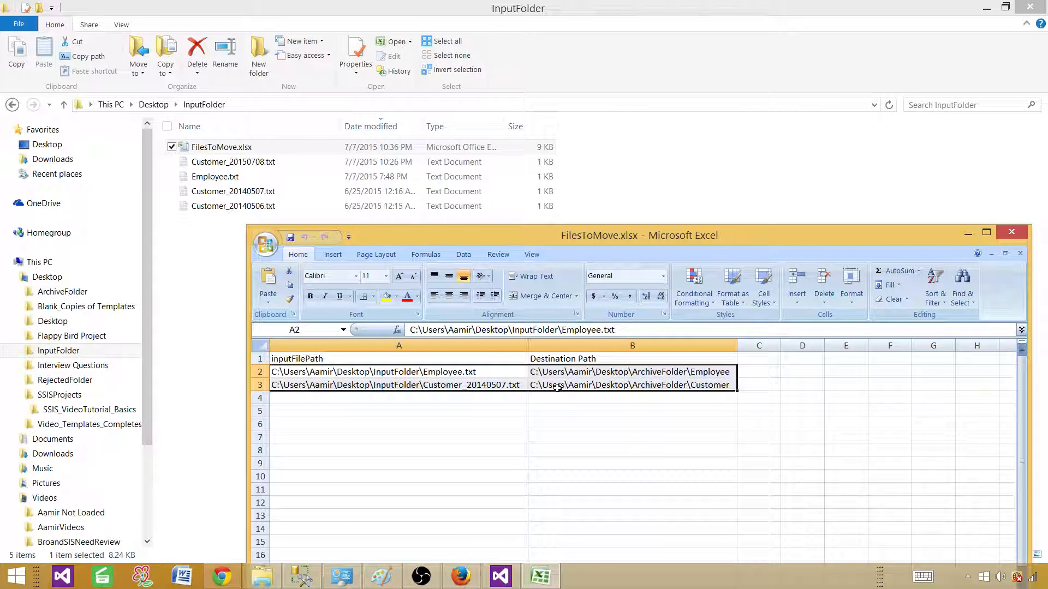
pyautogui.click(520, 372)
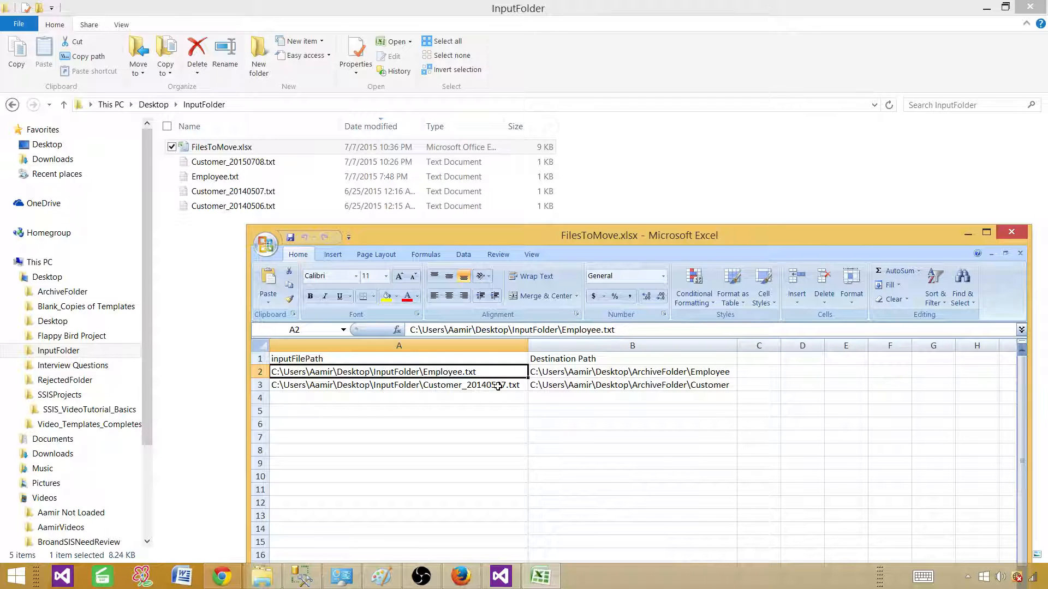
pyautogui.click(499, 386)
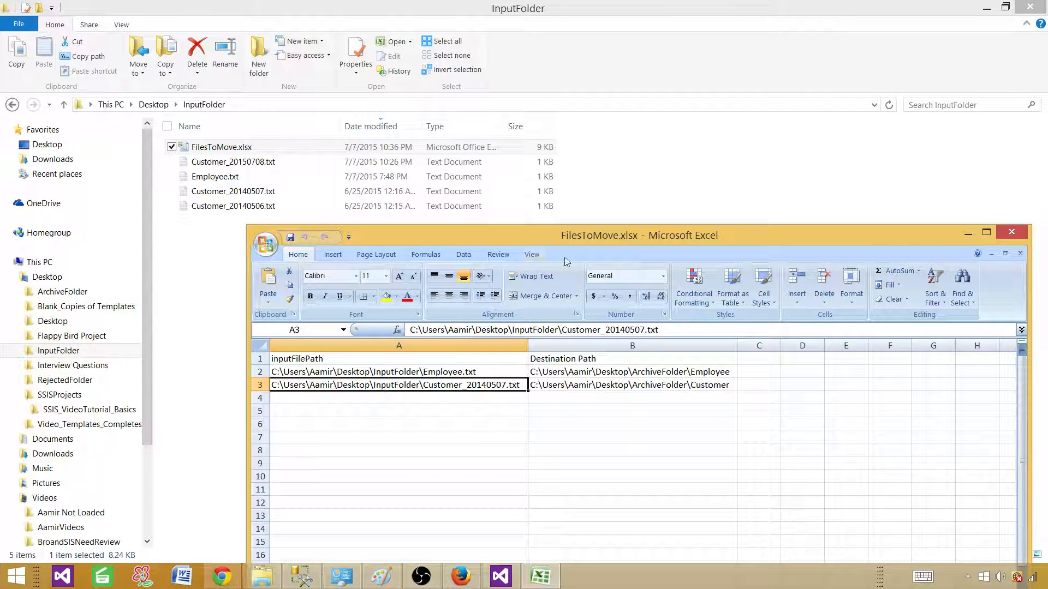
pyautogui.moveTo(603, 234); pyautogui.dragTo(529, 182)
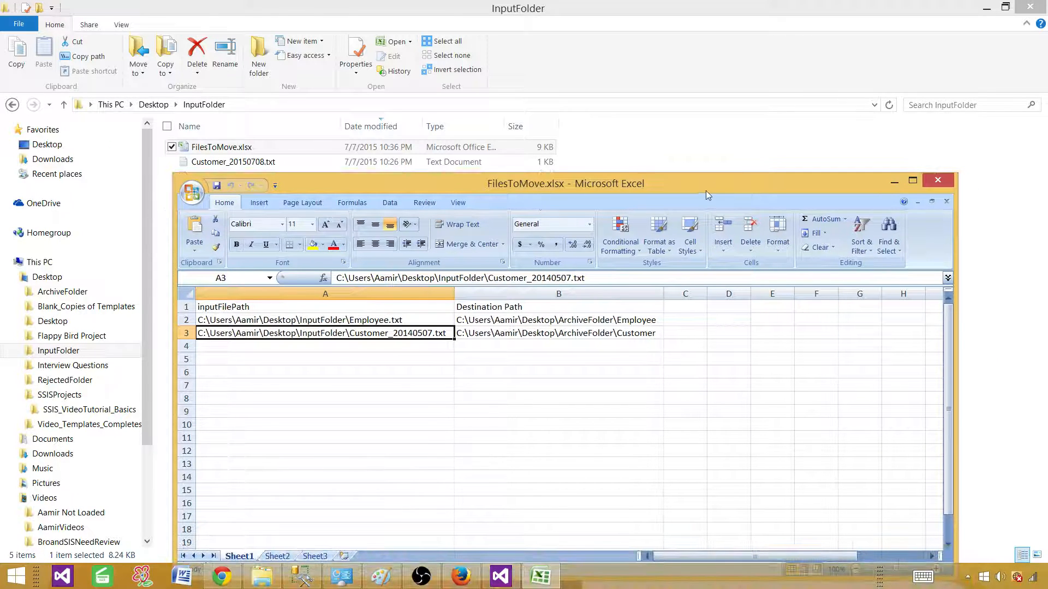
pyautogui.click(502, 321)
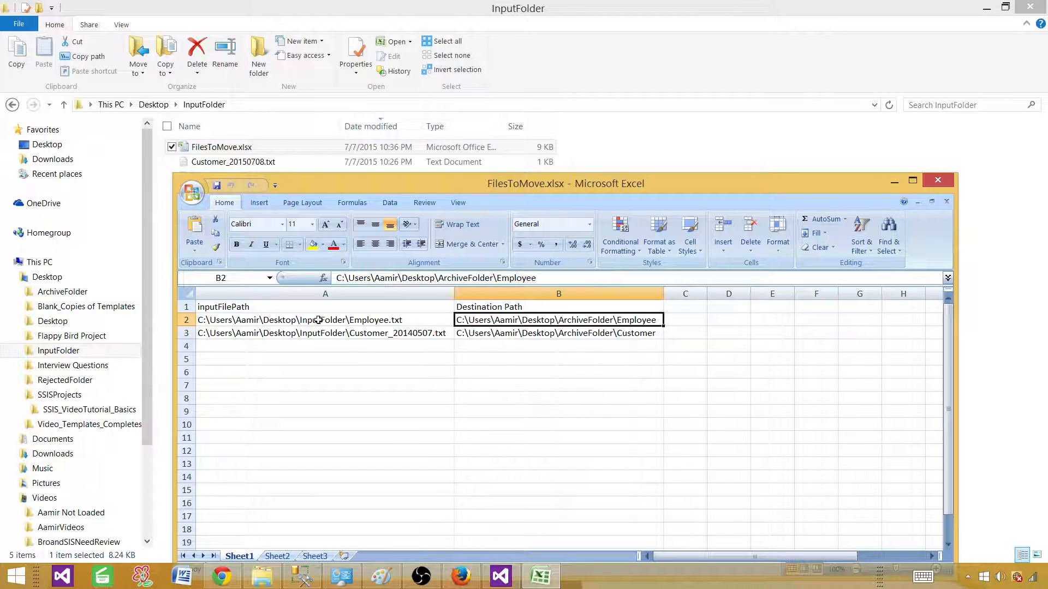
pyautogui.moveTo(299, 321); pyautogui.dragTo(518, 329)
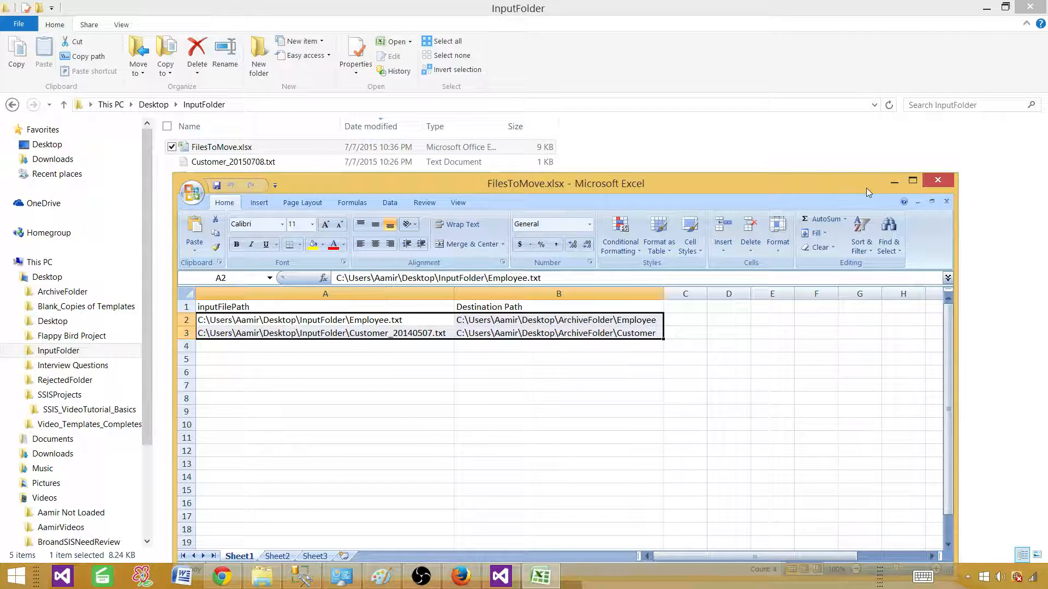
pyautogui.click(938, 181)
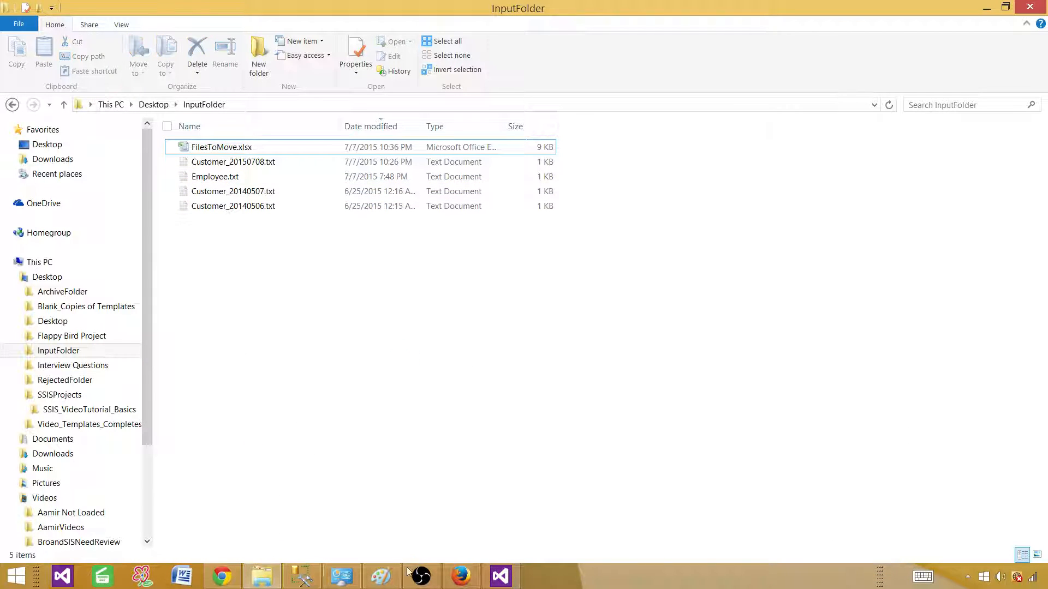
# Switch to Visual Studio and add a new SSIS package to the SSIS_VideoTutorial_Basics project.
pyautogui.click(501, 576)
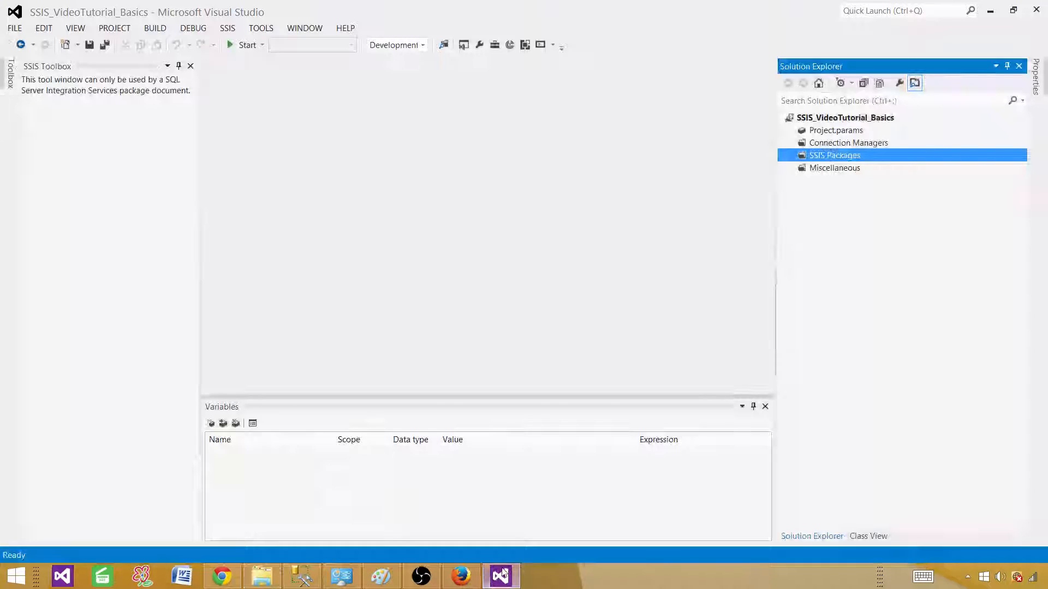
pyautogui.rightClick(830, 155)
pyautogui.click(868, 163)
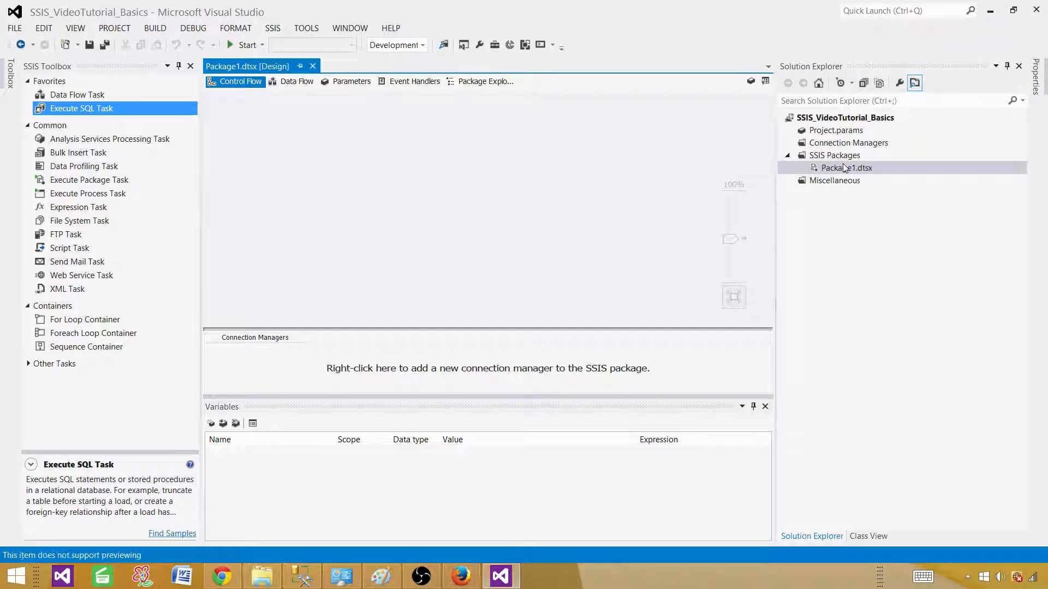
# Rename the new SSIS package as Pkg_MoveFiles.dtsx.
pyautogui.click(842, 167)
pyautogui.rightClick(842, 167)
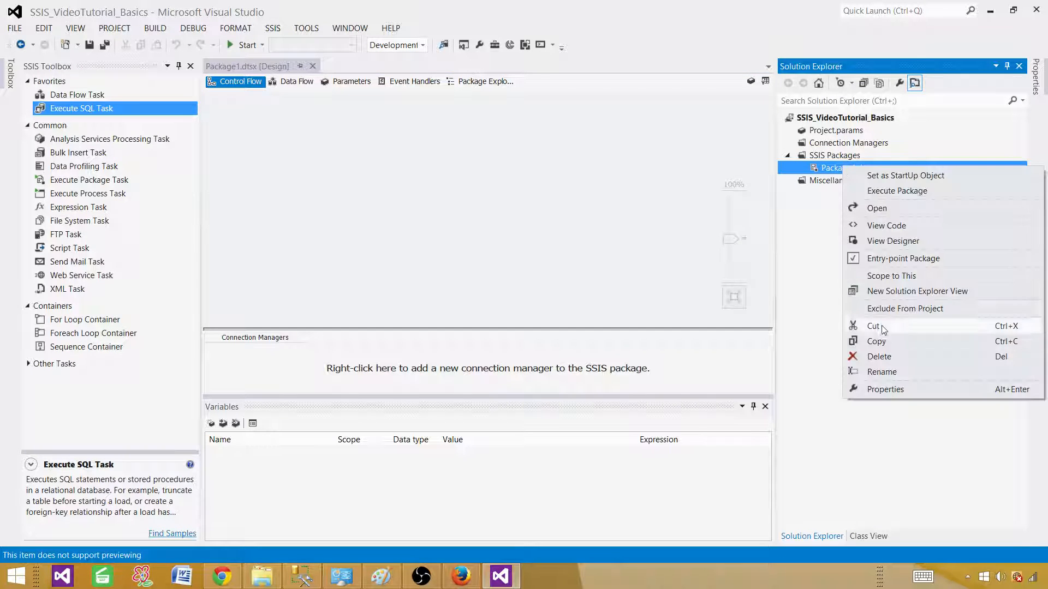
pyautogui.click(885, 373)
pyautogui.write('Pkg_')
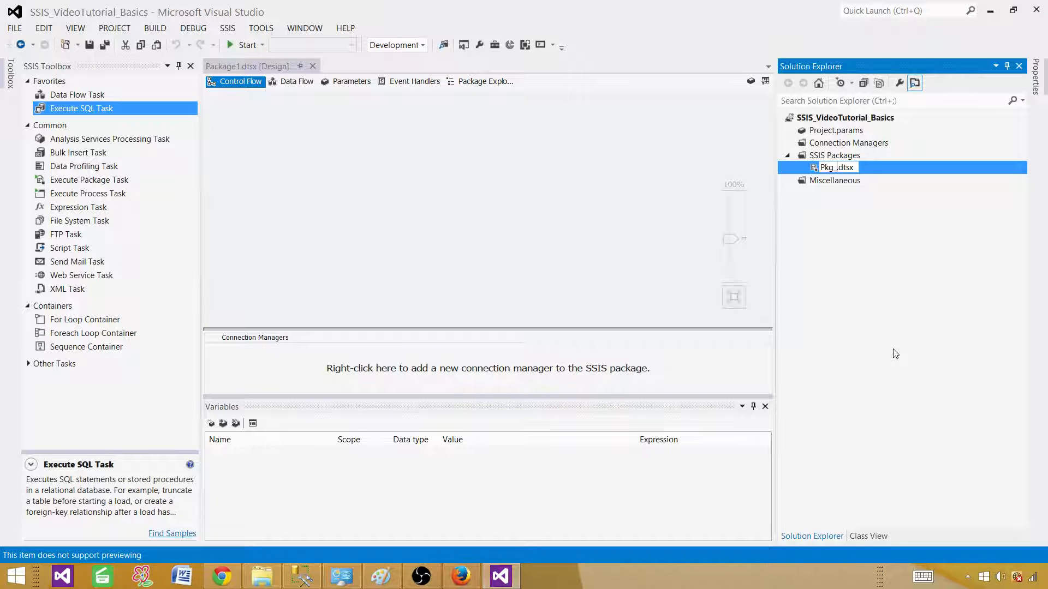
pyautogui.write('MoveFiles')
pyautogui.press('Return')
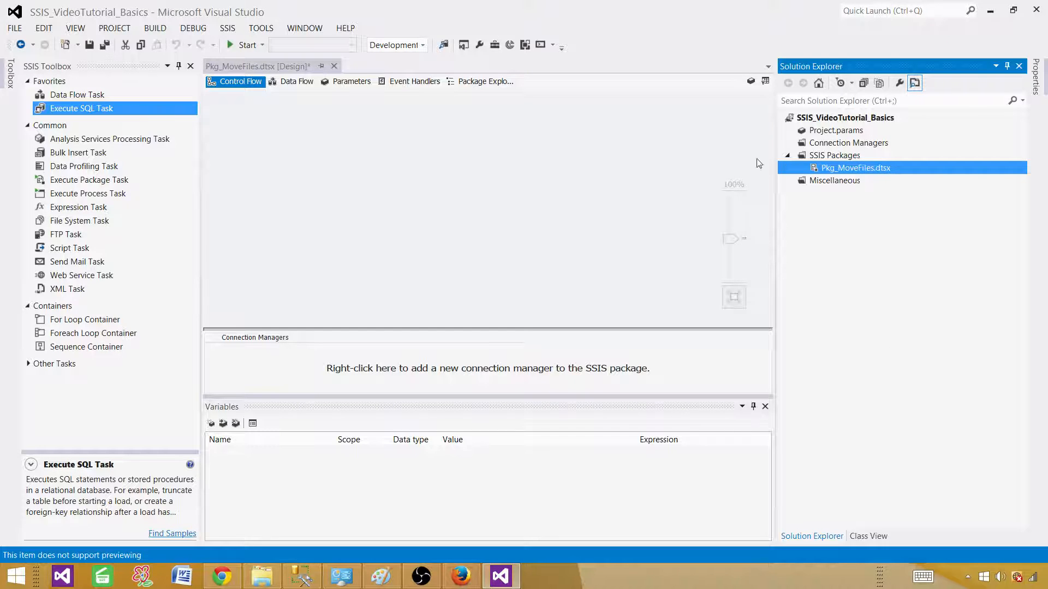
# Add a Data Flow Task to the package's control flow and open its data flow for editing.
pyautogui.click(368, 175)
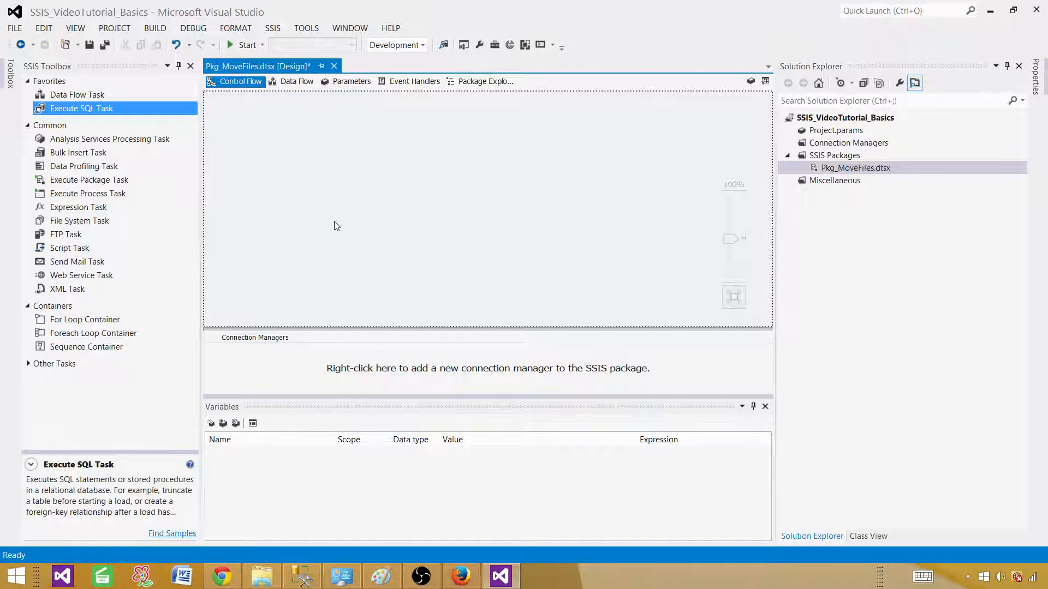
pyautogui.moveTo(101, 96); pyautogui.dragTo(312, 149)
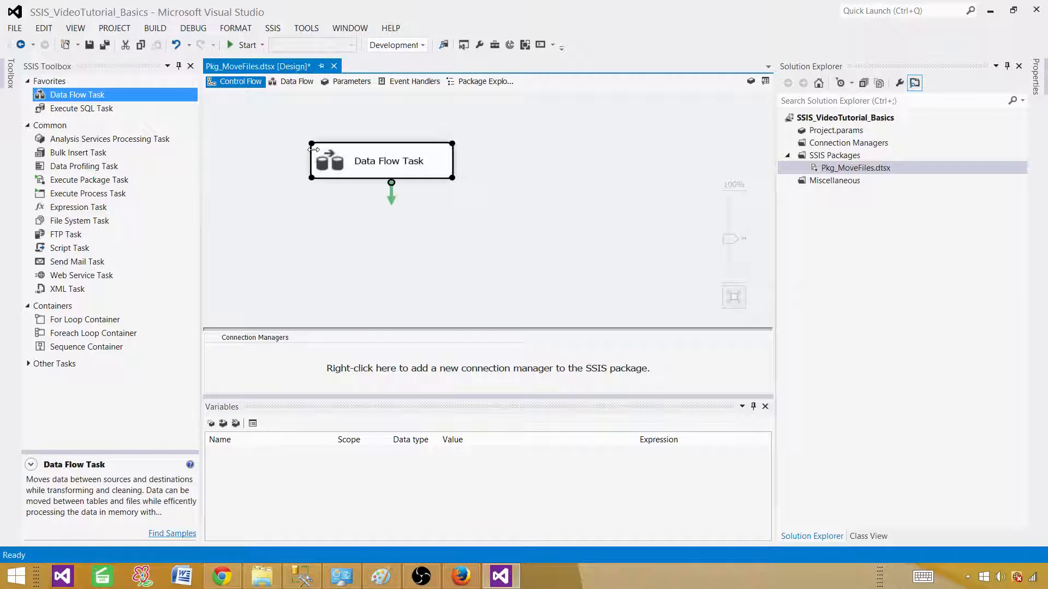
pyautogui.doubleClick(418, 166)
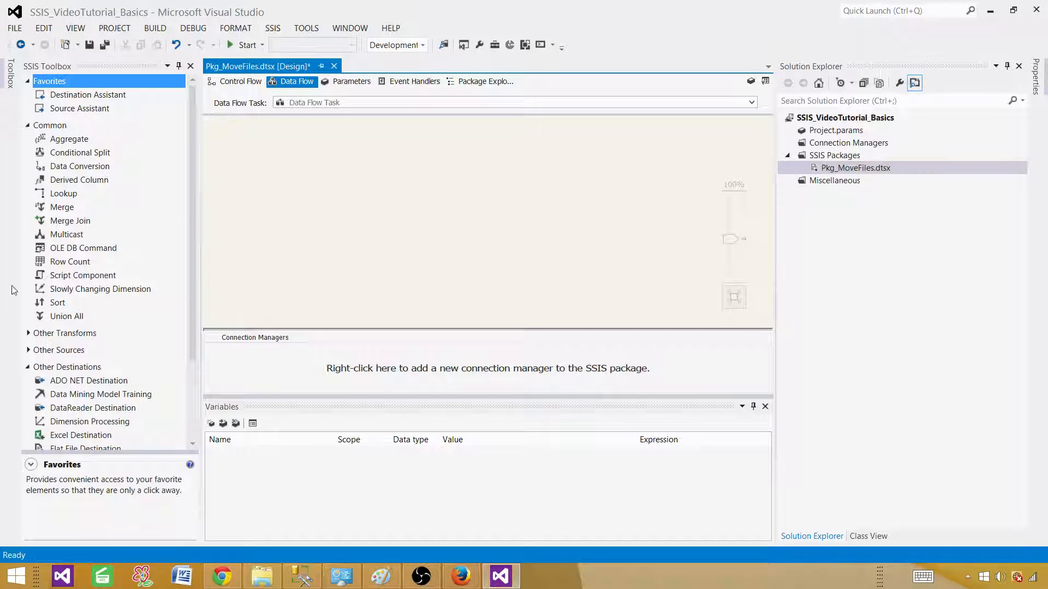
# Add an Excel Source to the Data Flow Task.
pyautogui.click(27, 367)
pyautogui.click(28, 353)
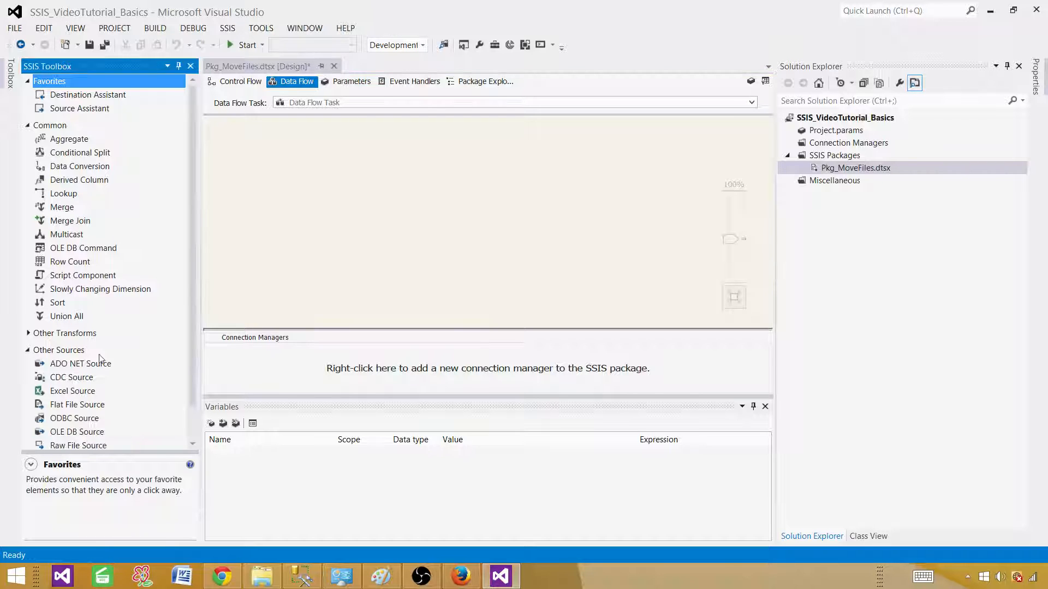
pyautogui.moveTo(82, 356); pyautogui.dragTo(343, 163)
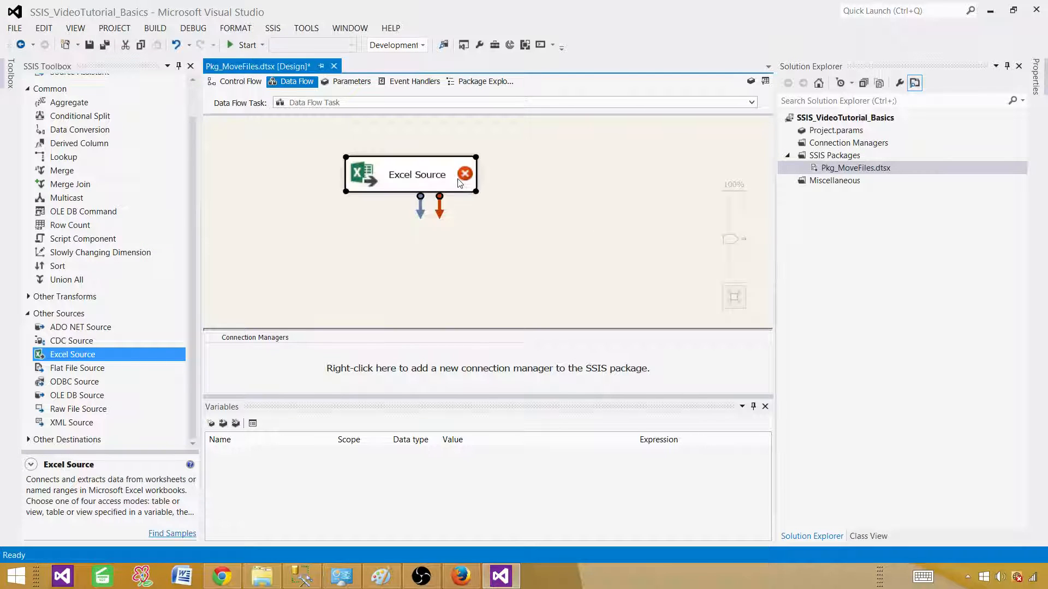
# Create an Excel connection manager for the Excel Source that points to FilesToMove.xlsx in the desktop's InputFolder.
pyautogui.doubleClick(459, 181)
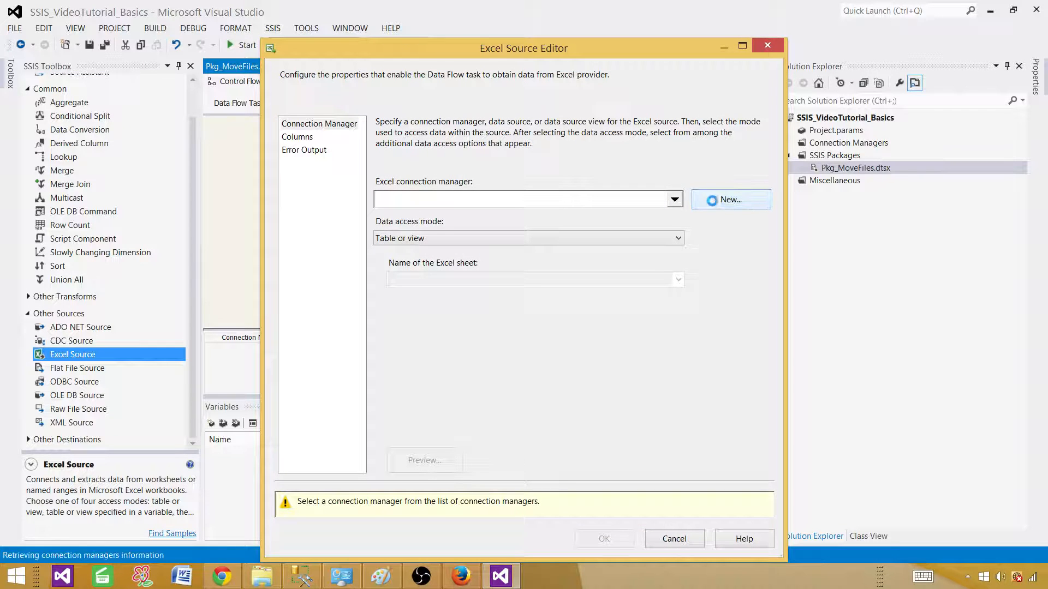
pyautogui.click(700, 207)
pyautogui.click(701, 255)
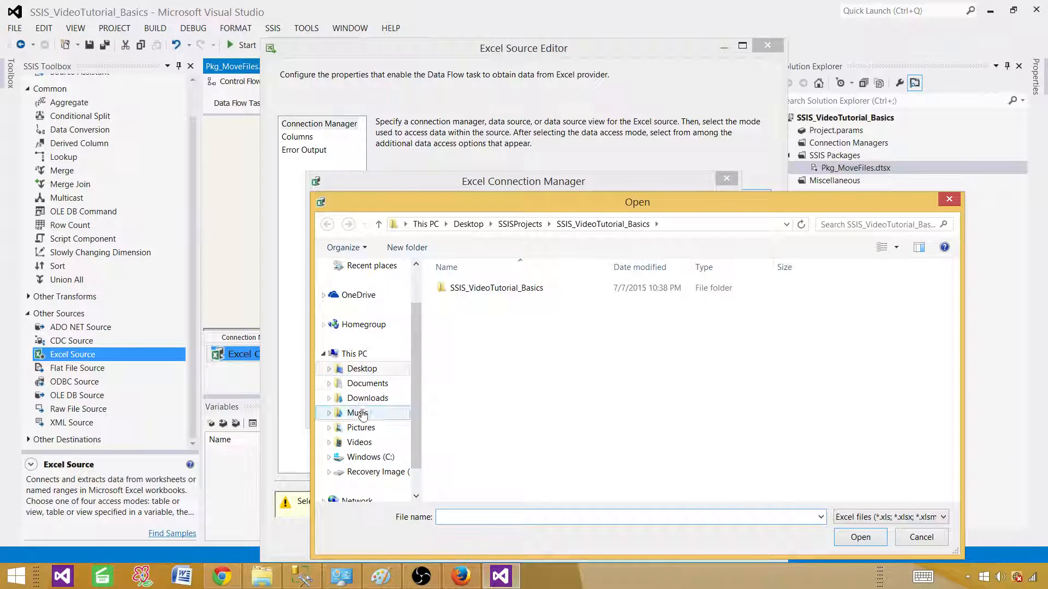
pyautogui.click(370, 370)
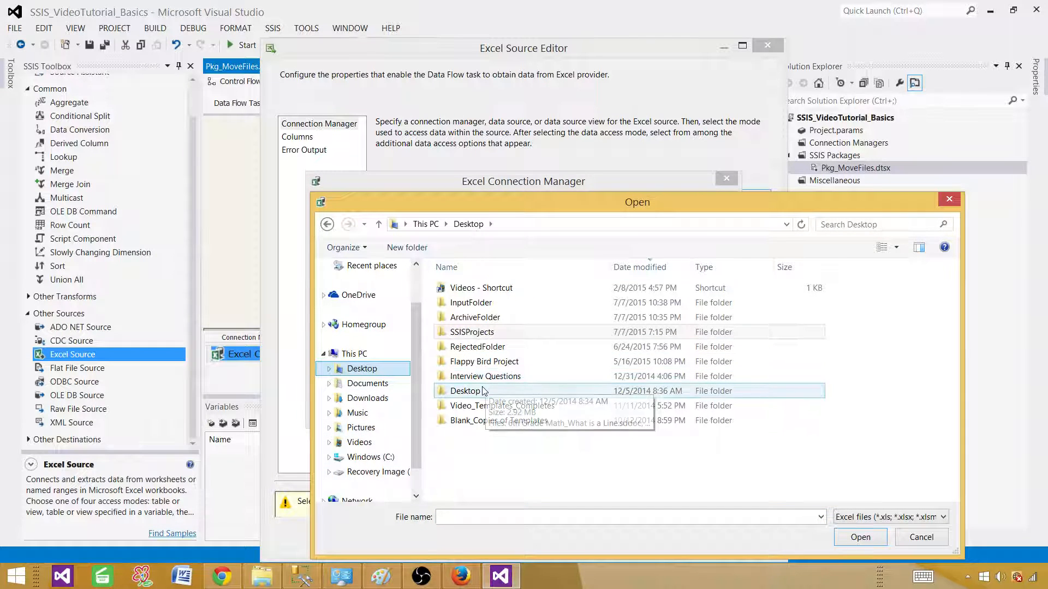
pyautogui.doubleClick(482, 306)
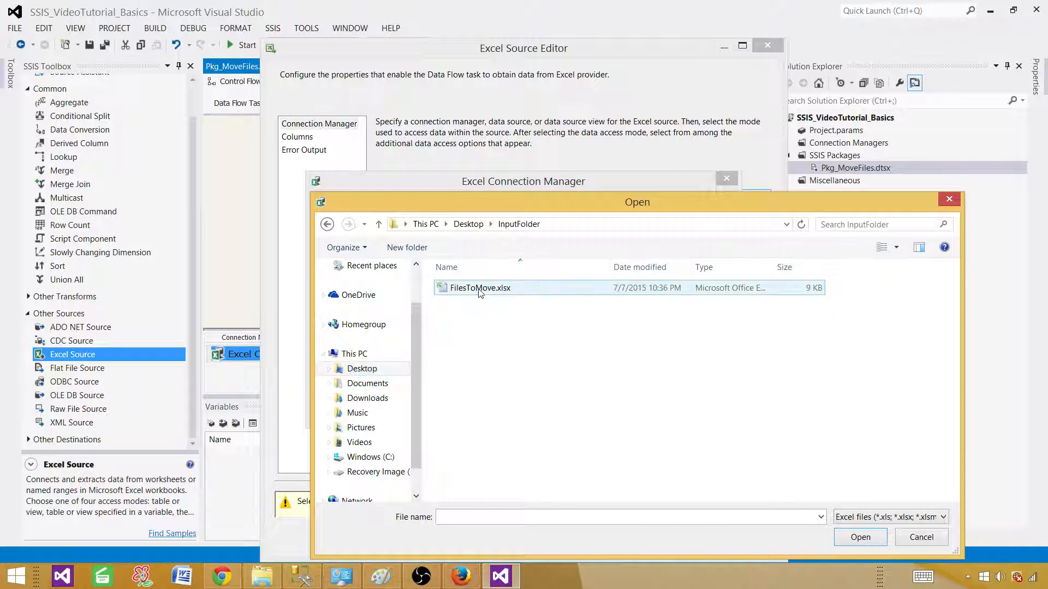
pyautogui.click(481, 291)
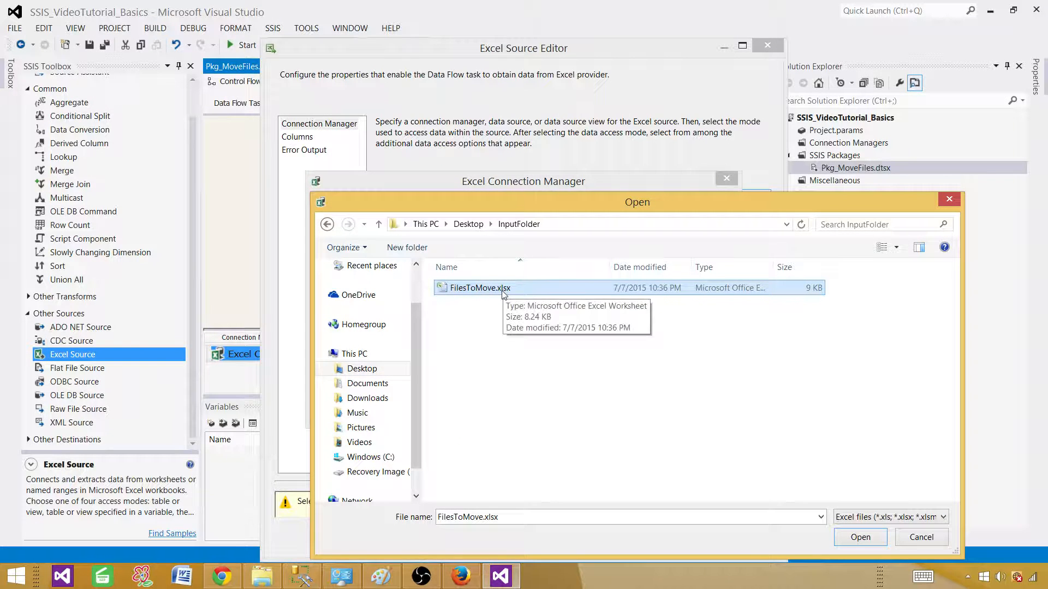
pyautogui.click(859, 538)
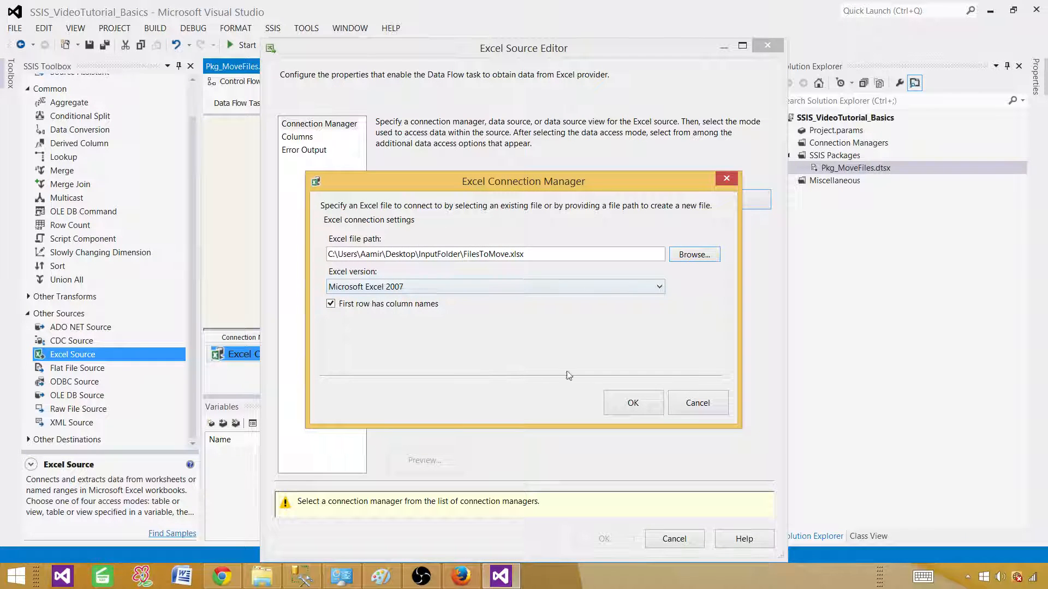
pyautogui.click(629, 404)
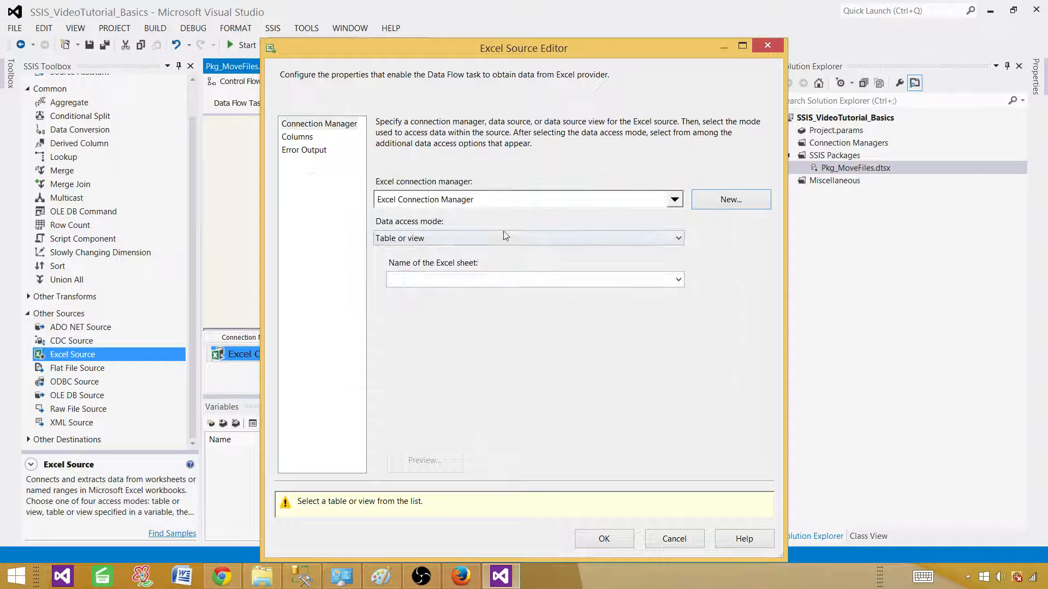
# Set the Excel Source to read Sheet1$ with the inputFilePath and Destination Path columns, and apply the settings.
pyautogui.click(443, 279)
pyautogui.click(407, 298)
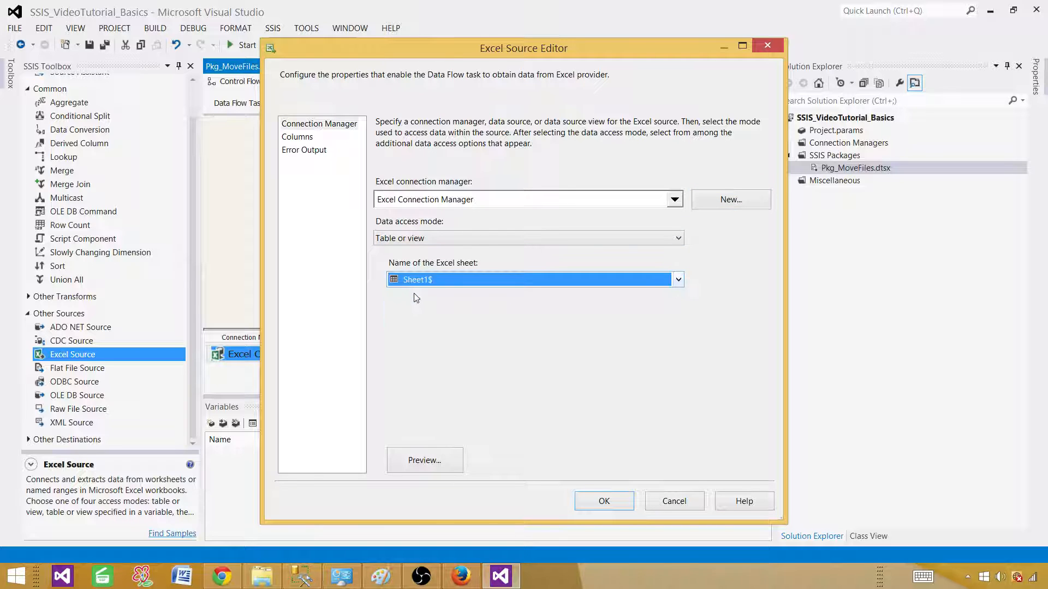
pyautogui.click(318, 124)
pyautogui.click(309, 139)
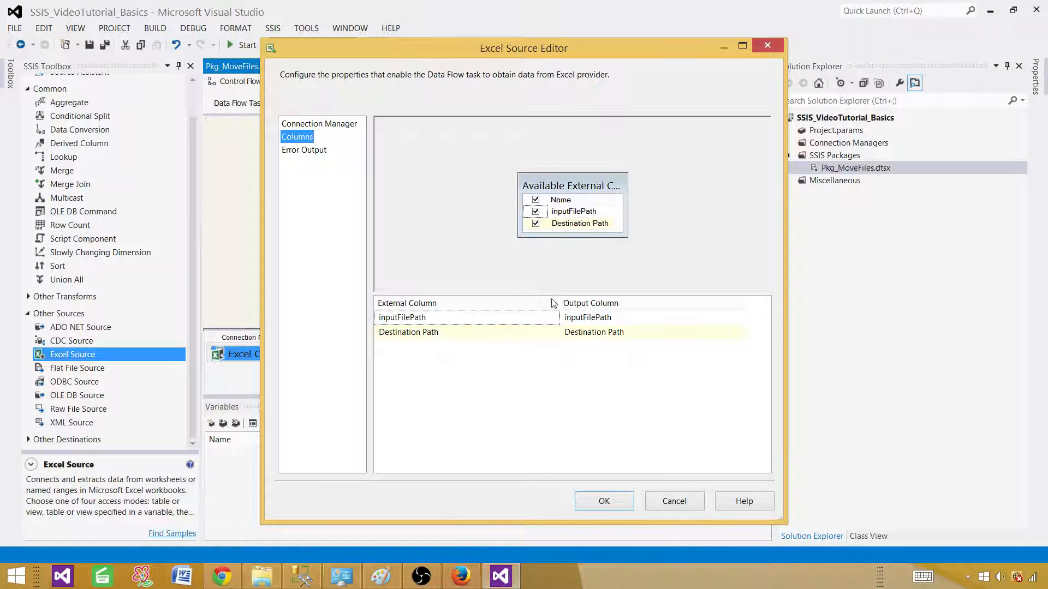
pyautogui.click(597, 500)
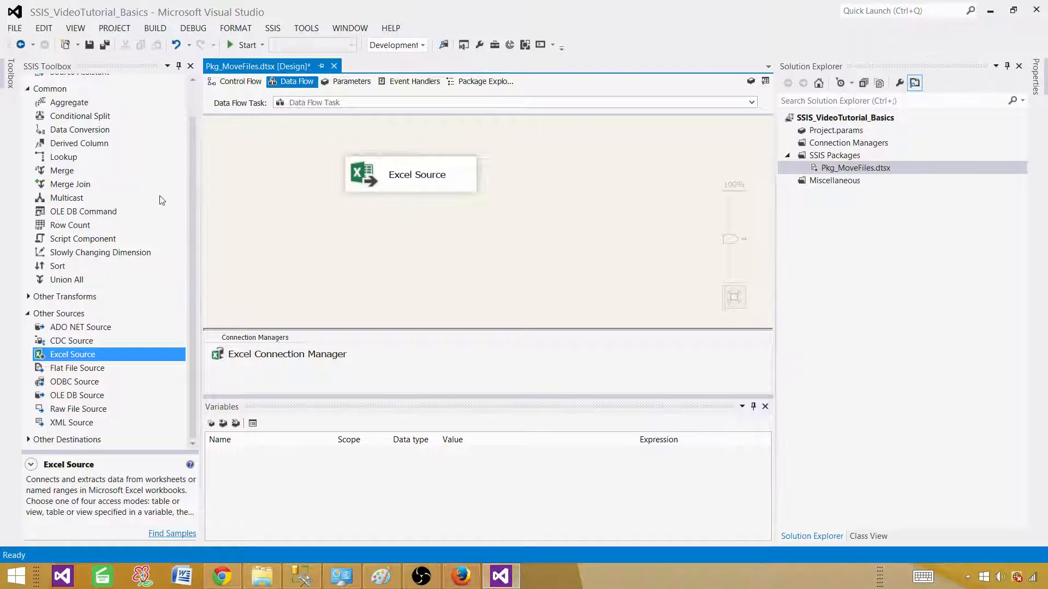
# Enlarge the Excel Source box on the data flow canvas.
pyautogui.click(191, 186)
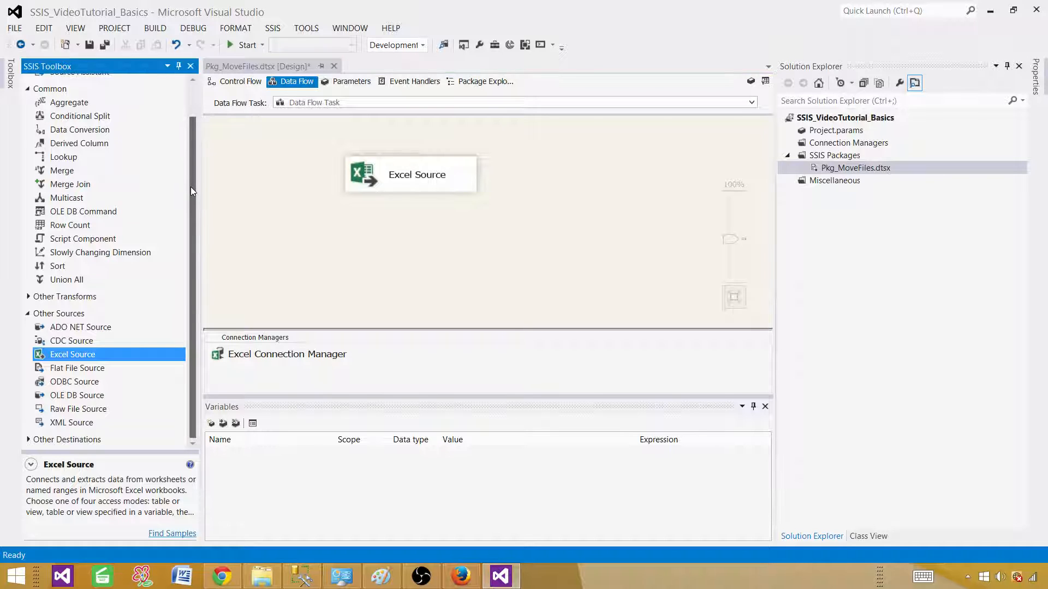
pyautogui.click(349, 188)
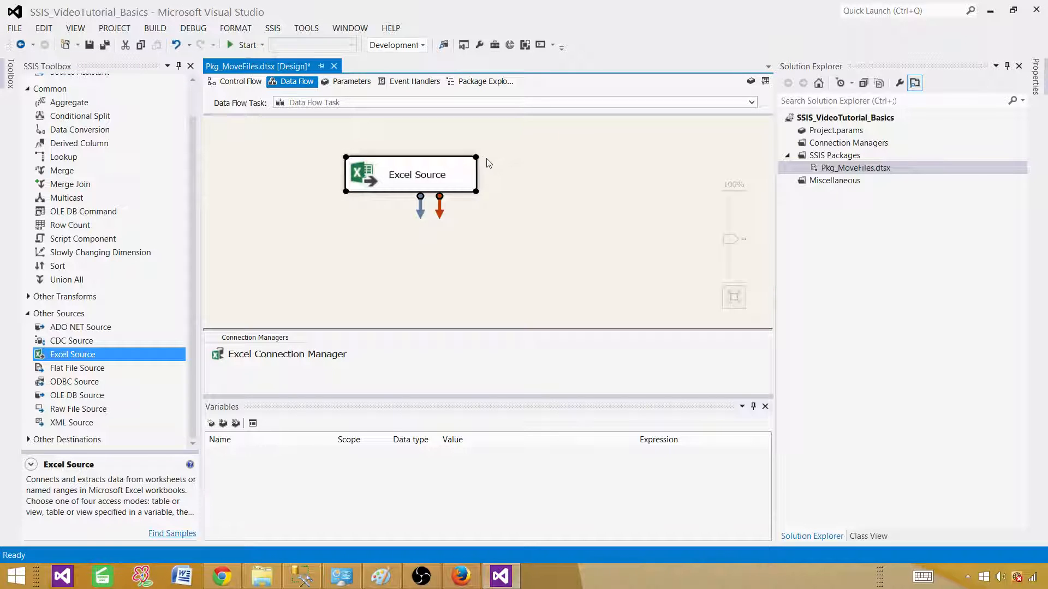
pyautogui.moveTo(478, 155); pyautogui.dragTo(530, 147)
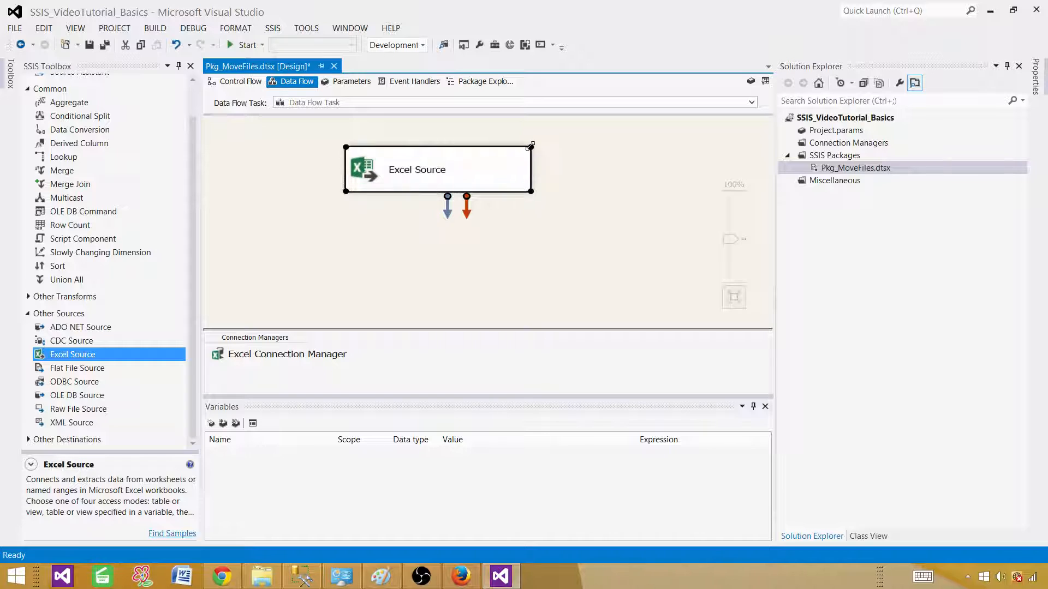
pyautogui.click(578, 200)
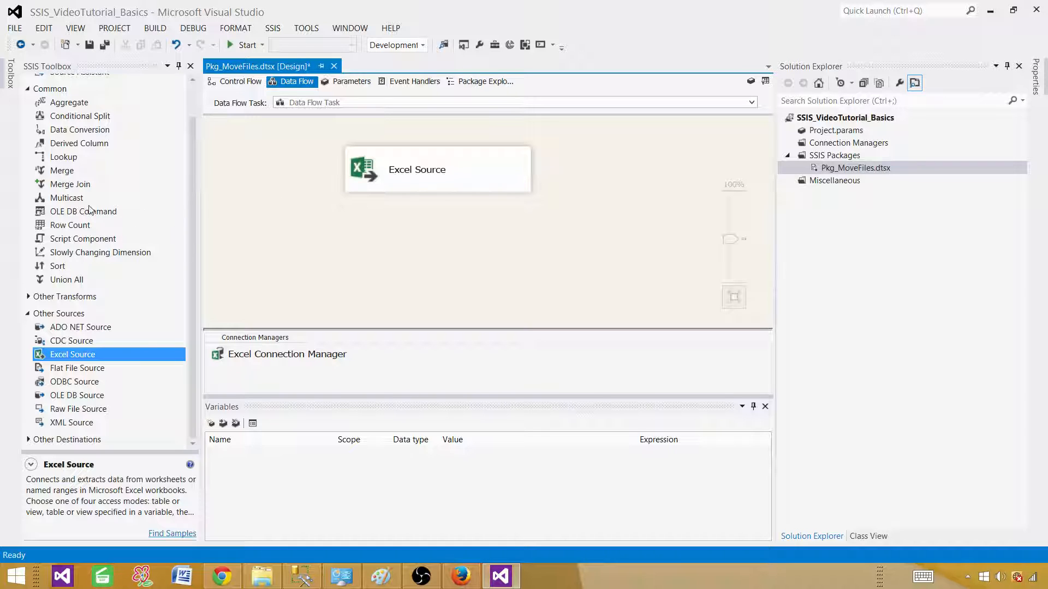
# Add a Recordset Destination below the Excel Source in the data flow, and select the Excel Source.
pyautogui.click(28, 89)
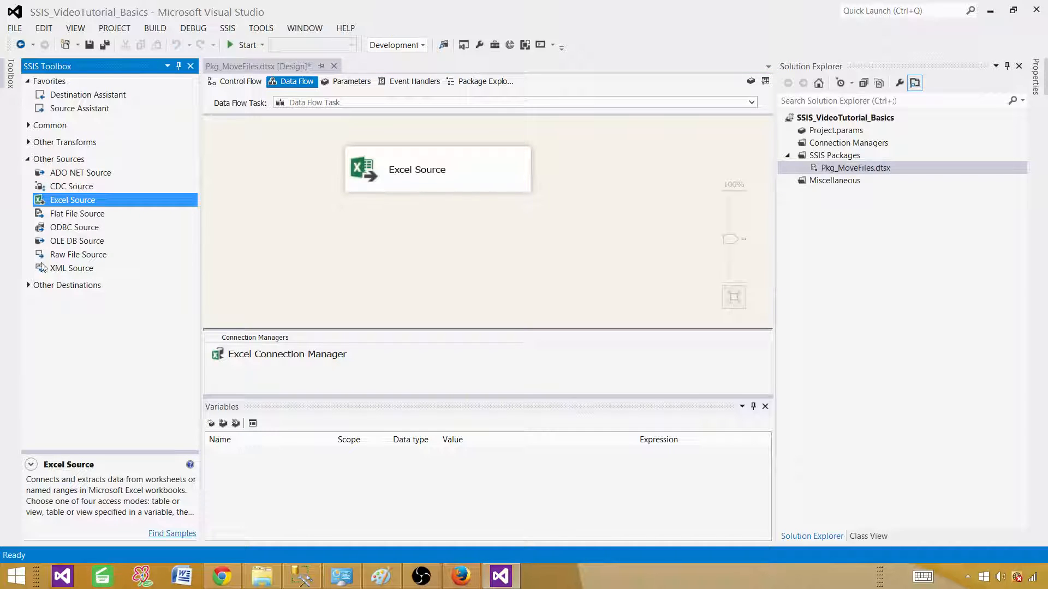
pyautogui.click(28, 284)
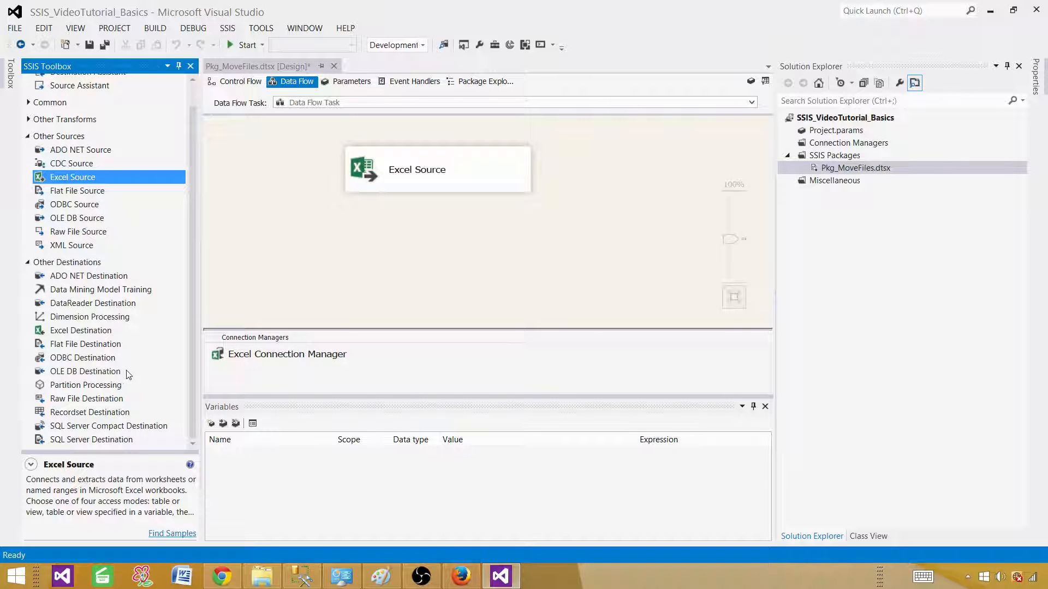
pyautogui.moveTo(89, 415); pyautogui.dragTo(345, 235)
pyautogui.click(448, 187)
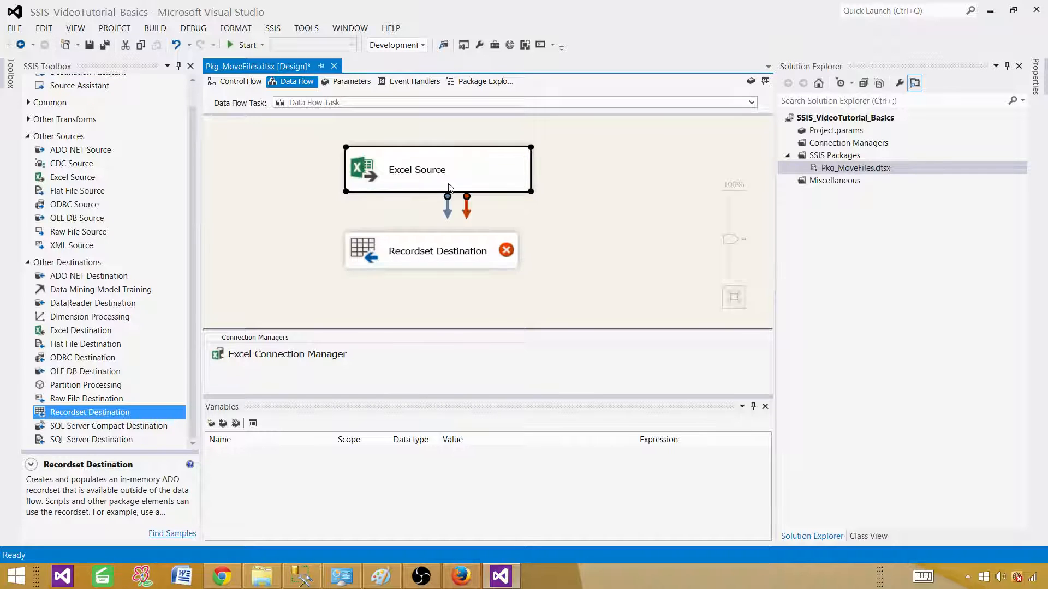
# Connect the Excel Source to the Recordset Destination, and create a package variable named FileList with data type Object.
pyautogui.moveTo(448, 206); pyautogui.dragTo(443, 252)
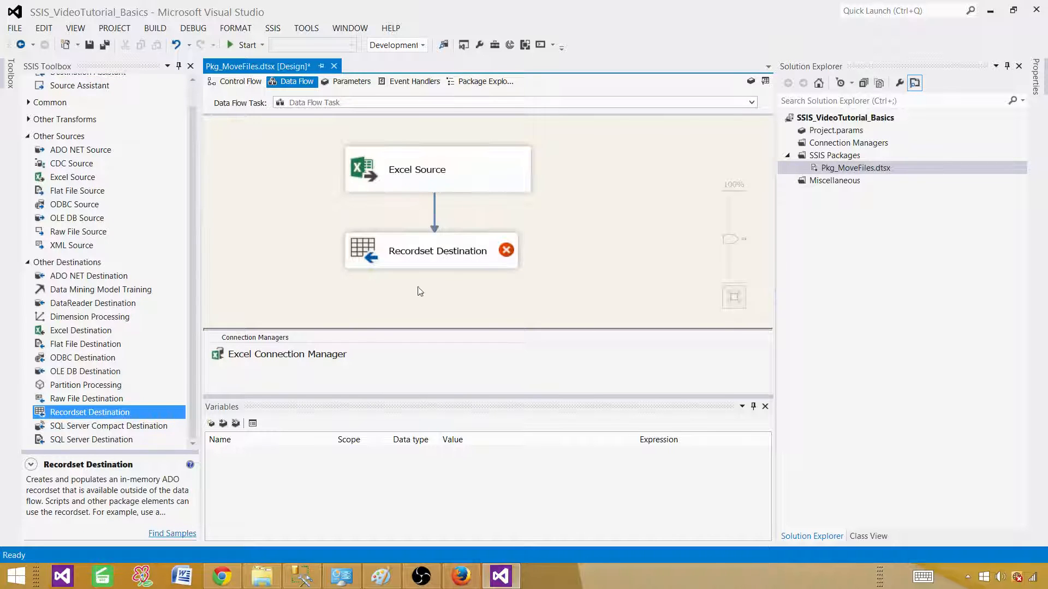
pyautogui.click(211, 424)
pyautogui.click(274, 454)
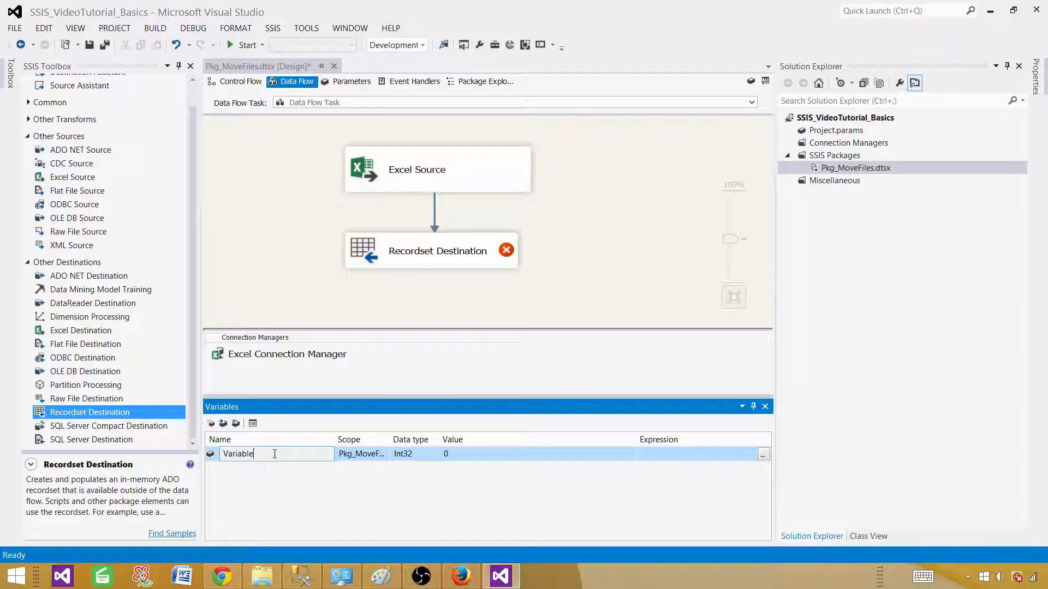
pyautogui.moveTo(275, 454); pyautogui.dragTo(209, 456)
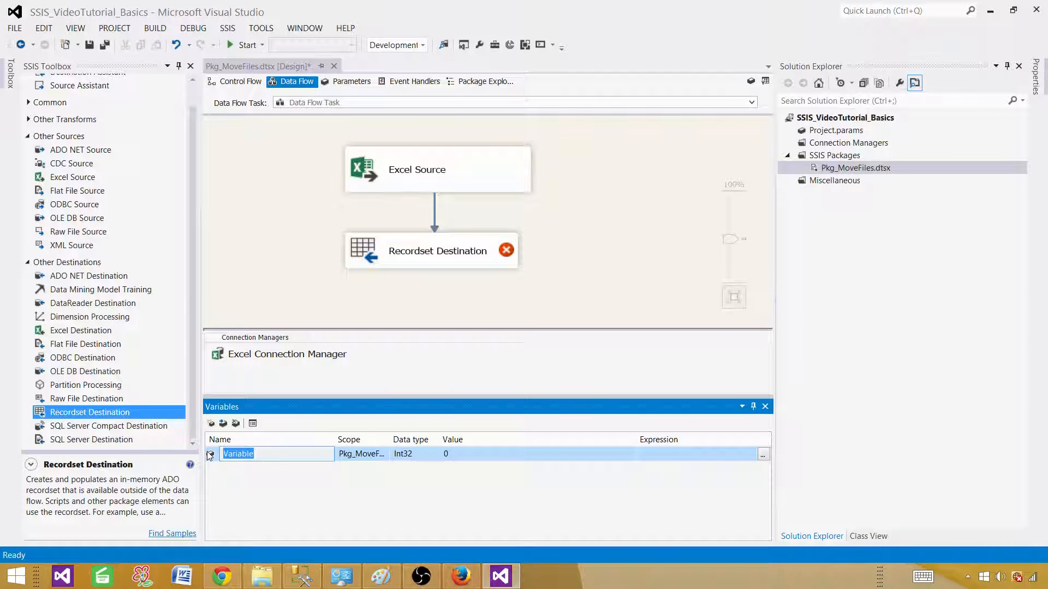
pyautogui.write('FileList')
pyautogui.click(420, 456)
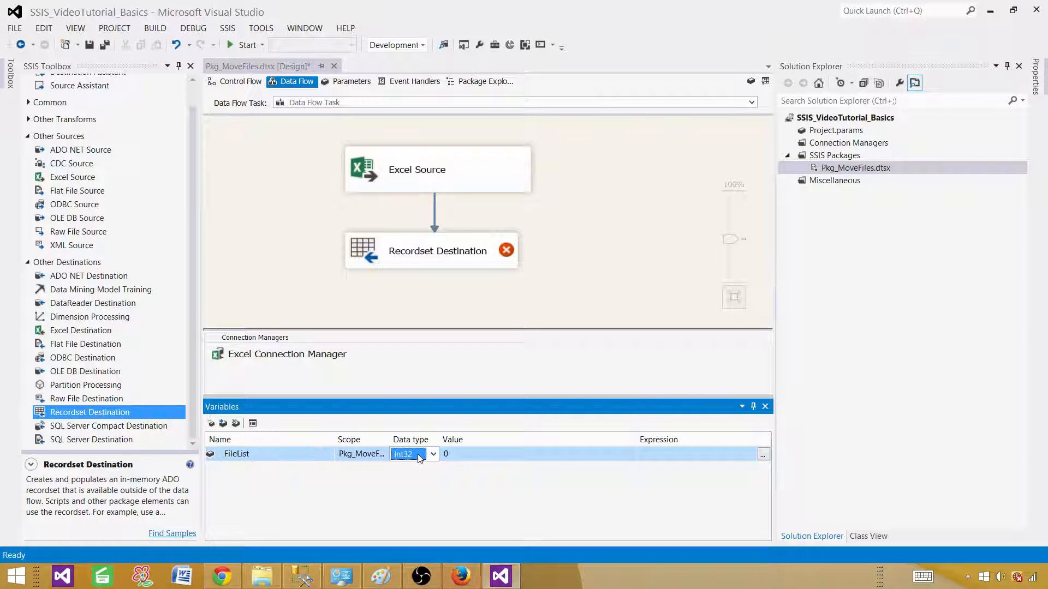
pyautogui.click(431, 470)
# Set the VariableName property of the Recordset Destination to User::FileList.
pyautogui.doubleClick(479, 248)
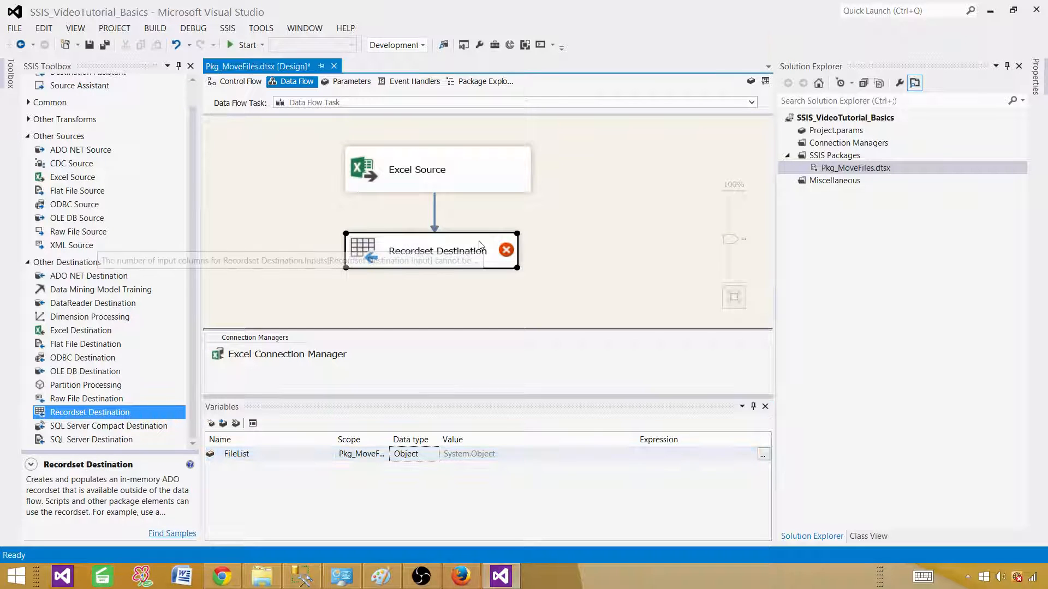
pyautogui.click(491, 366)
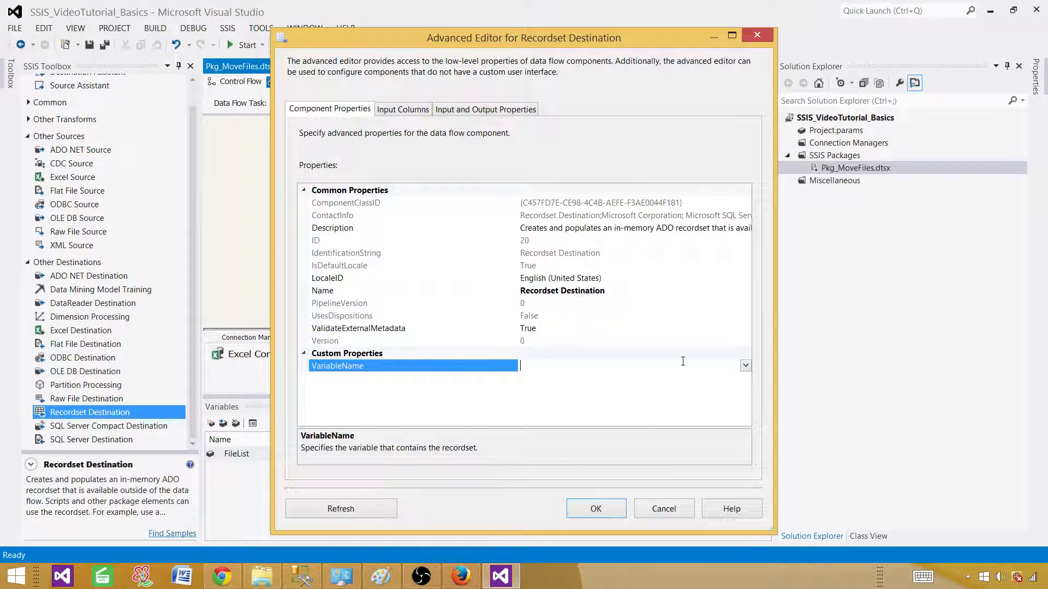
pyautogui.click(746, 366)
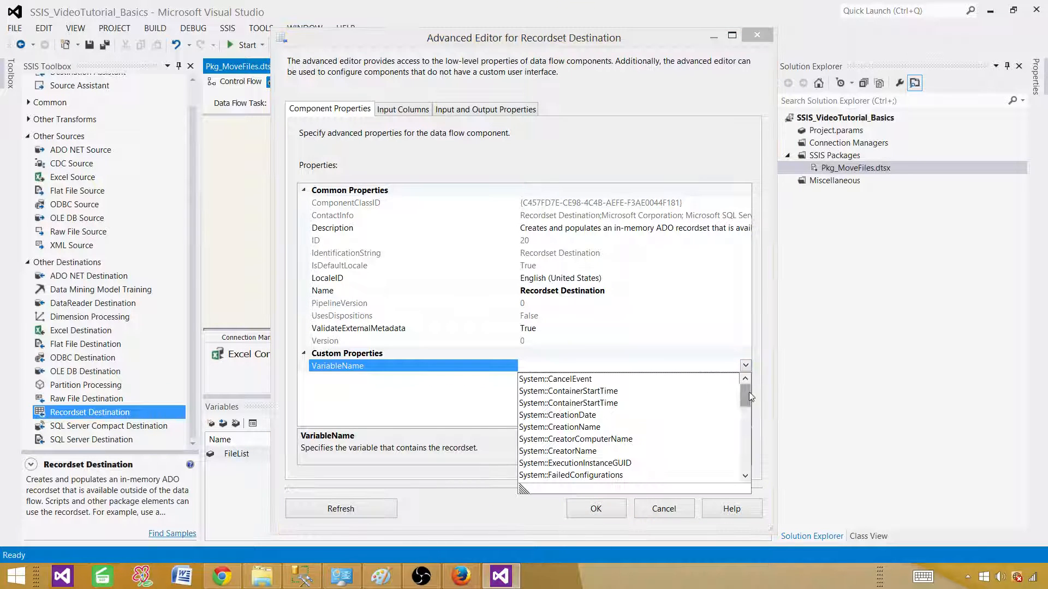
pyautogui.moveTo(749, 392); pyautogui.dragTo(748, 476)
pyautogui.click(584, 475)
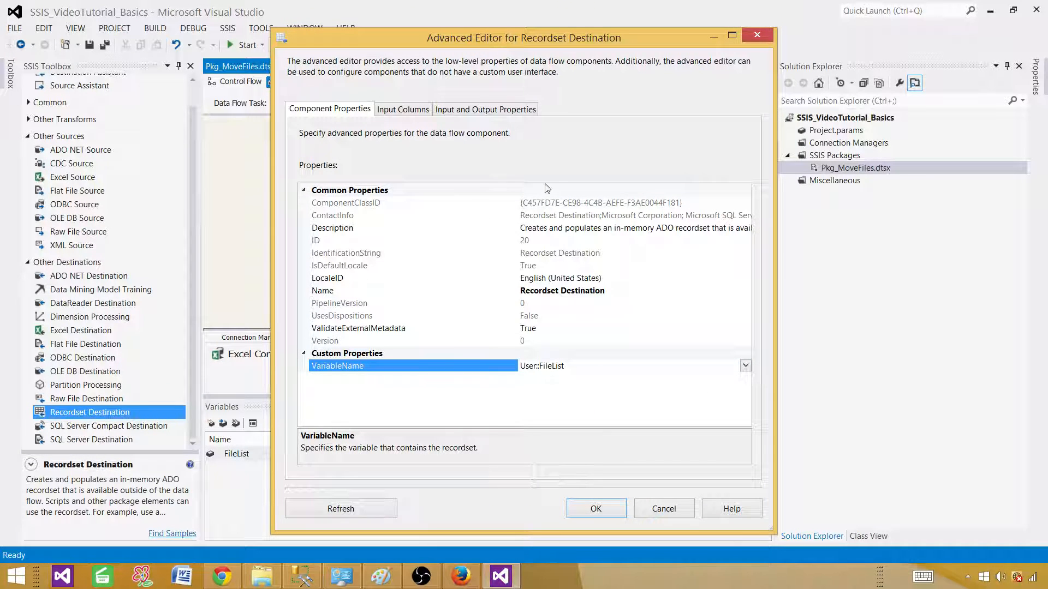
# Include the inputFilePath and Destination Path input columns in the Recordset Destination, and apply the settings.
pyautogui.click(403, 109)
pyautogui.click(485, 173)
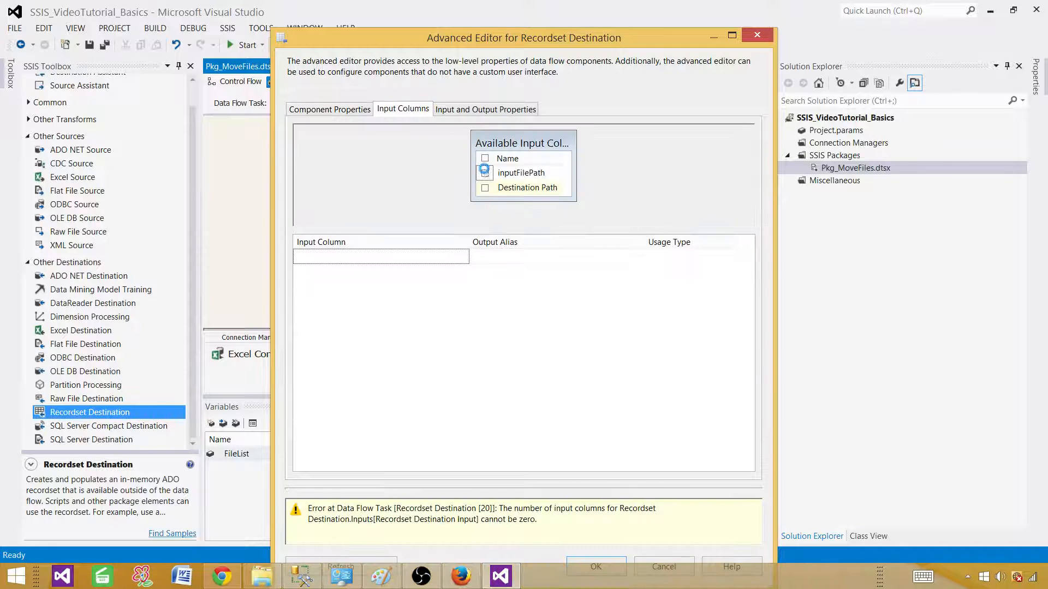
pyautogui.click(484, 188)
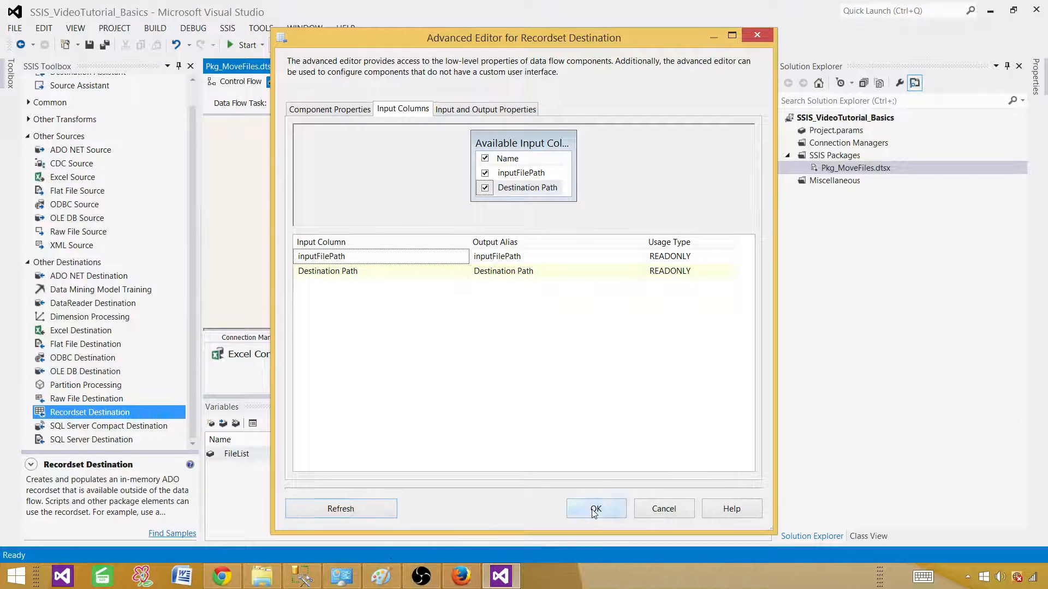
pyautogui.click(595, 509)
# Run the package from the control flow to test the Data Flow Task, and stop debugging.
pyautogui.click(239, 82)
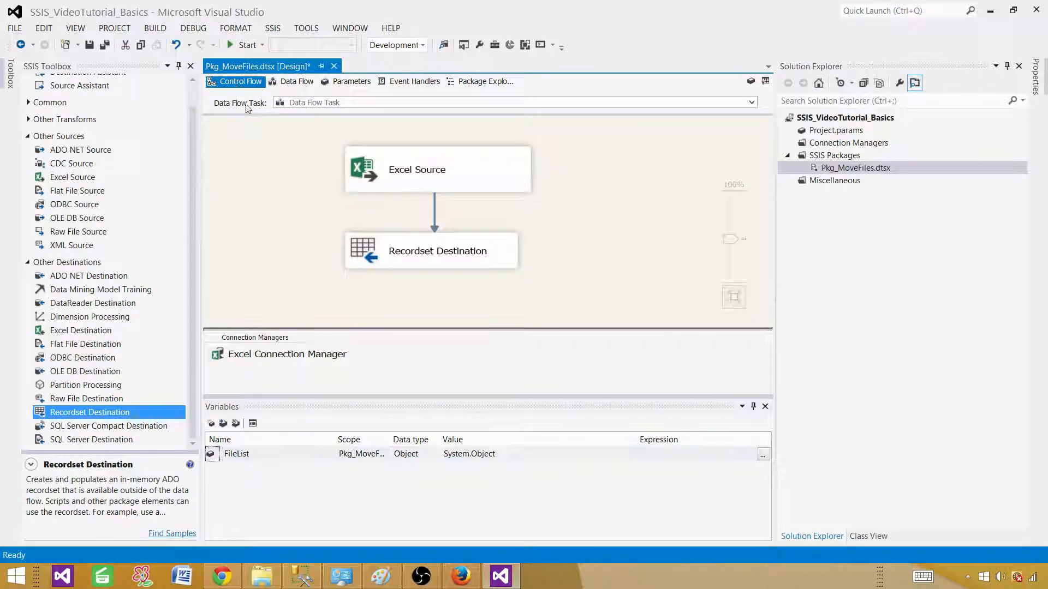
pyautogui.click(240, 46)
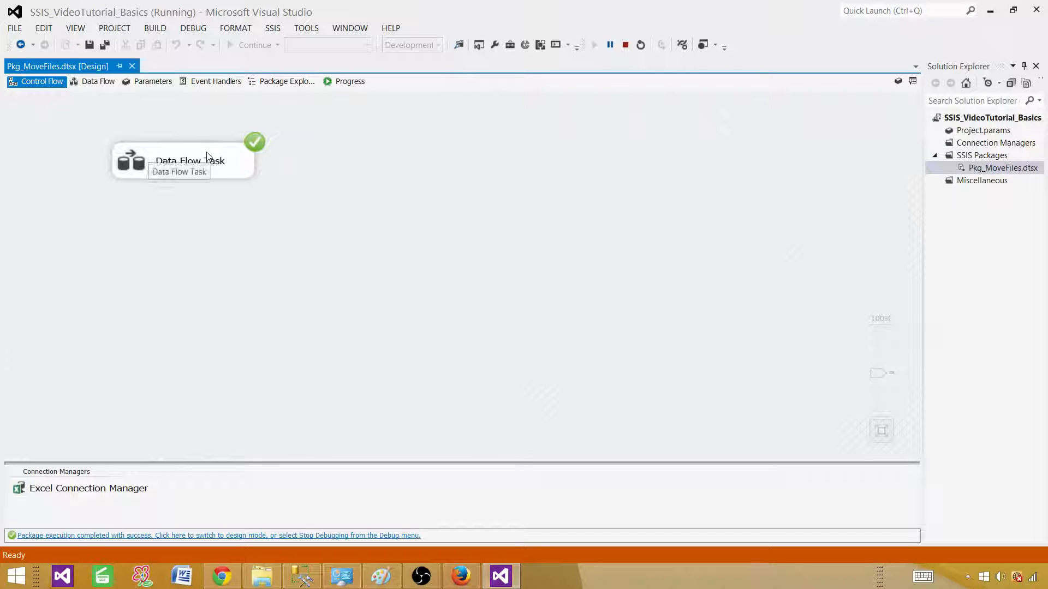
pyautogui.click(219, 163)
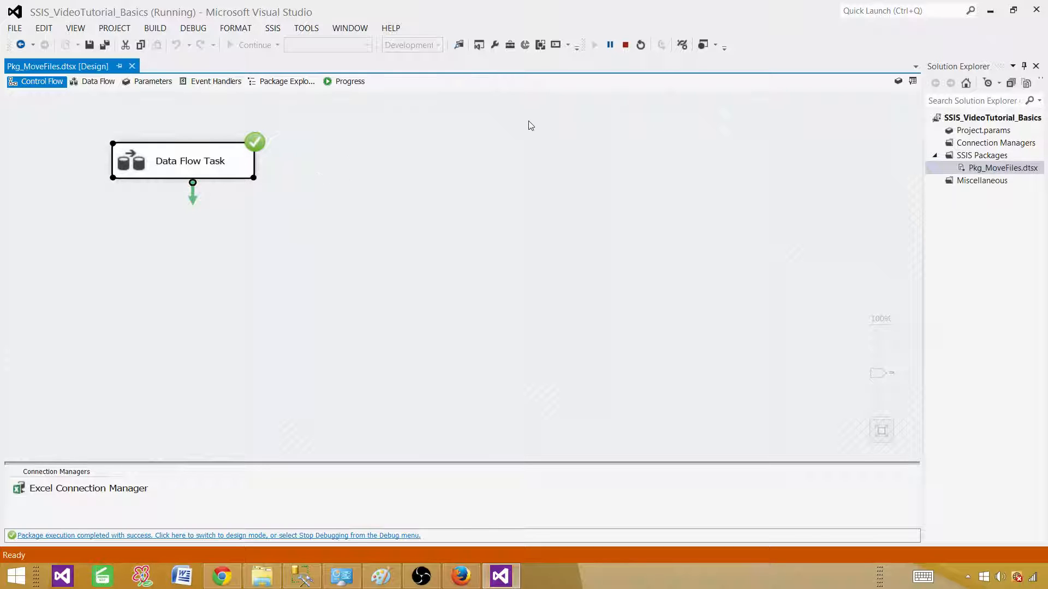
pyautogui.click(626, 45)
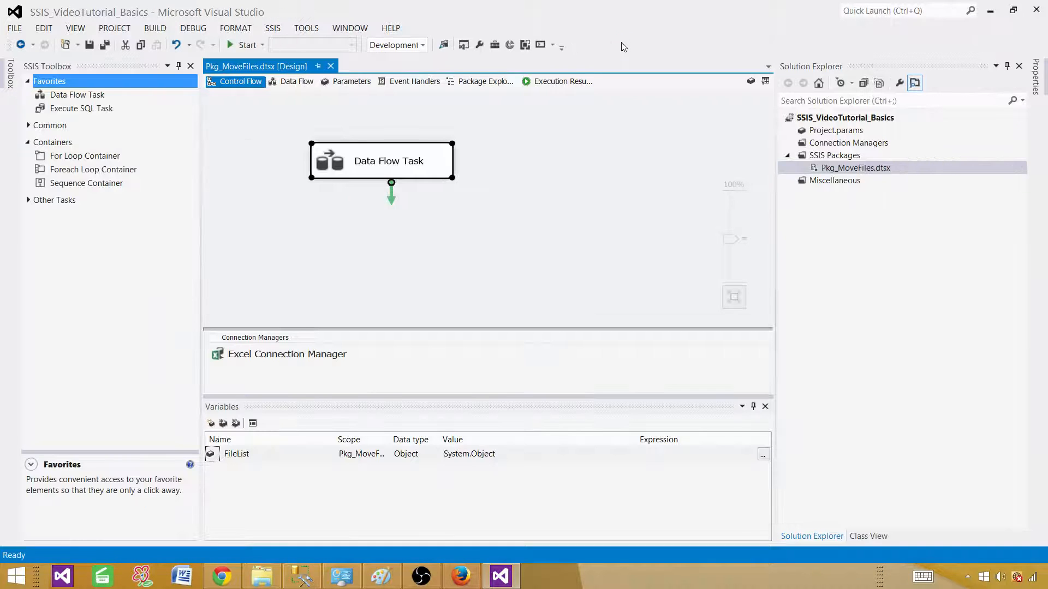
# Widen the Data Flow Task box and move it up on the control flow canvas.
pyautogui.click(468, 179)
pyautogui.click(413, 161)
pyautogui.moveTo(452, 180); pyautogui.dragTo(516, 179)
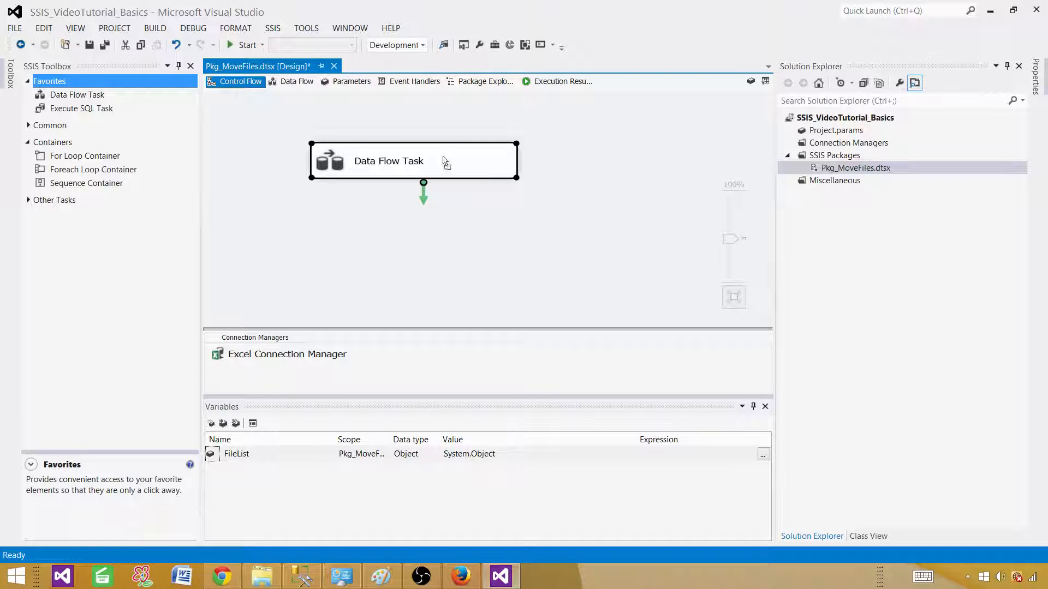
pyautogui.moveTo(444, 144); pyautogui.dragTo(443, 129)
pyautogui.click(457, 198)
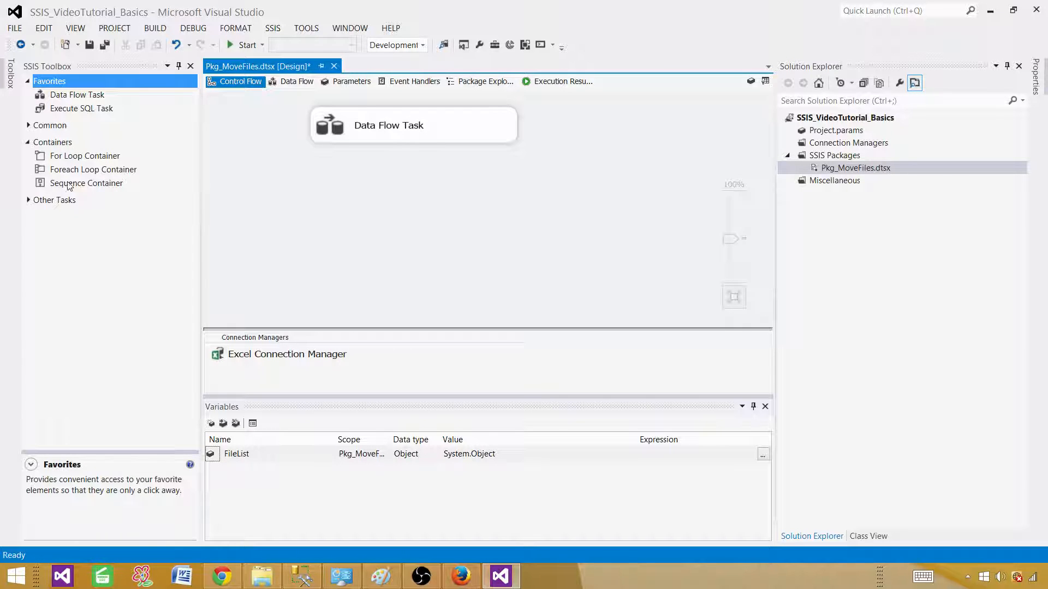
# Add a Foreach Loop Container below the Data Flow Task and connect the task to it.
pyautogui.moveTo(69, 174); pyautogui.dragTo(310, 197)
pyautogui.click(442, 126)
pyautogui.moveTo(415, 149); pyautogui.dragTo(415, 198)
pyautogui.click(445, 220)
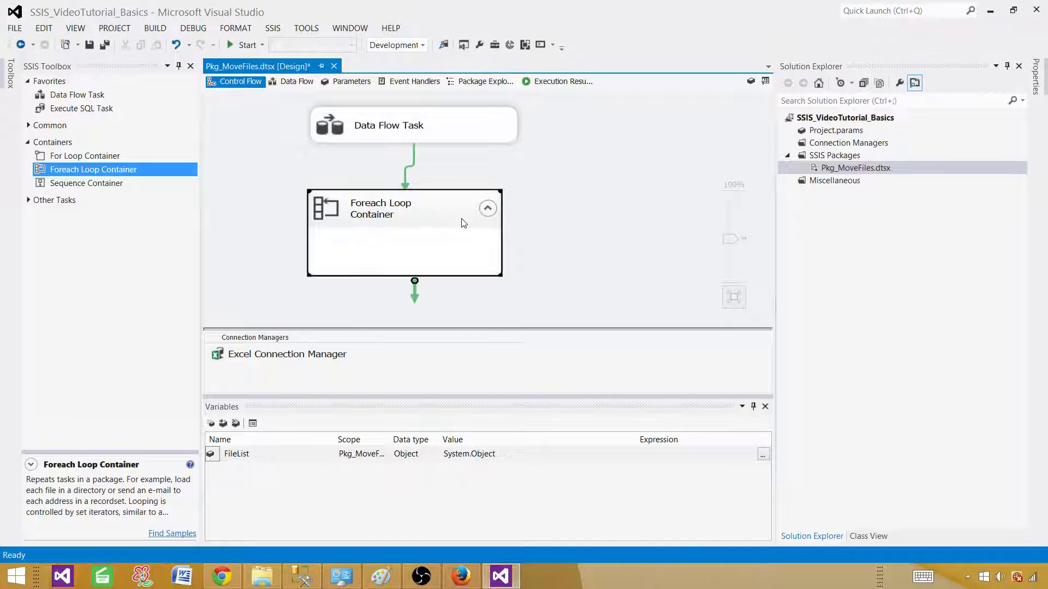
# Set the Foreach Loop Container to use the Foreach ADO Enumerator with User::FileList as the ADO object source variable.
pyautogui.doubleClick(464, 222)
pyautogui.click(337, 170)
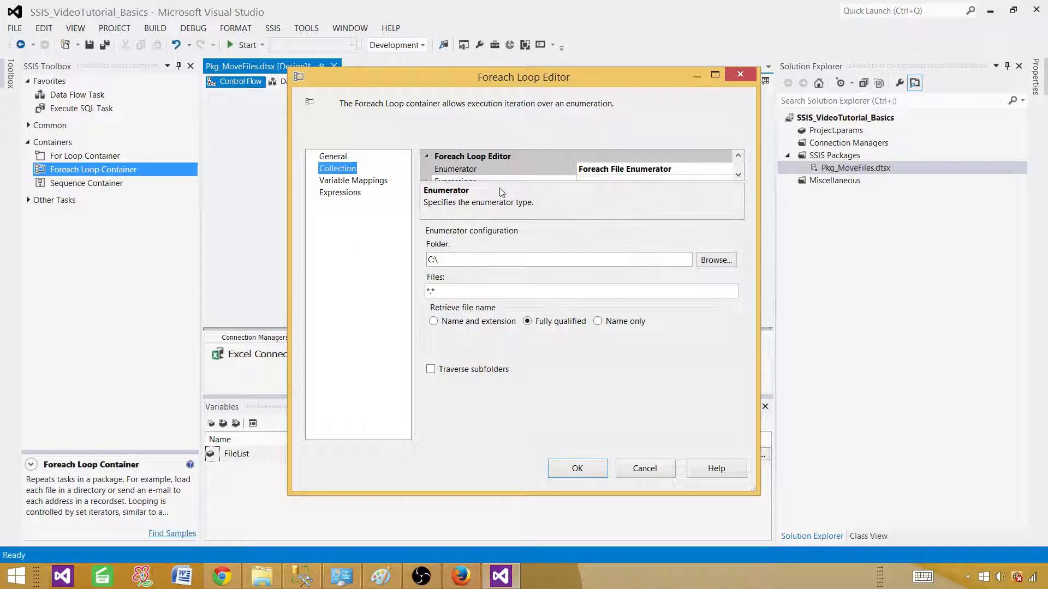
pyautogui.click(728, 174)
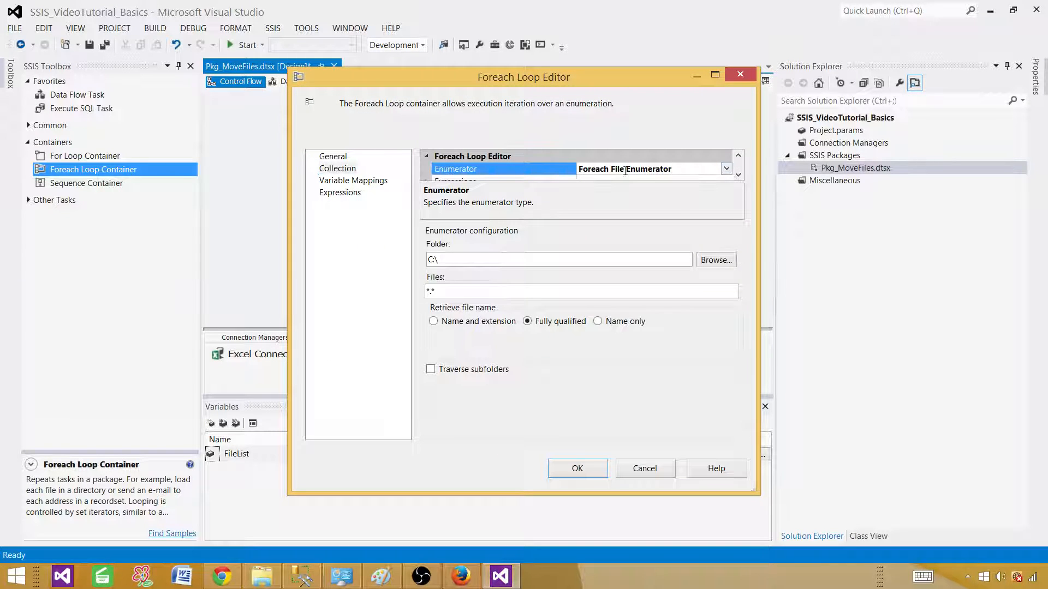
pyautogui.click(727, 169)
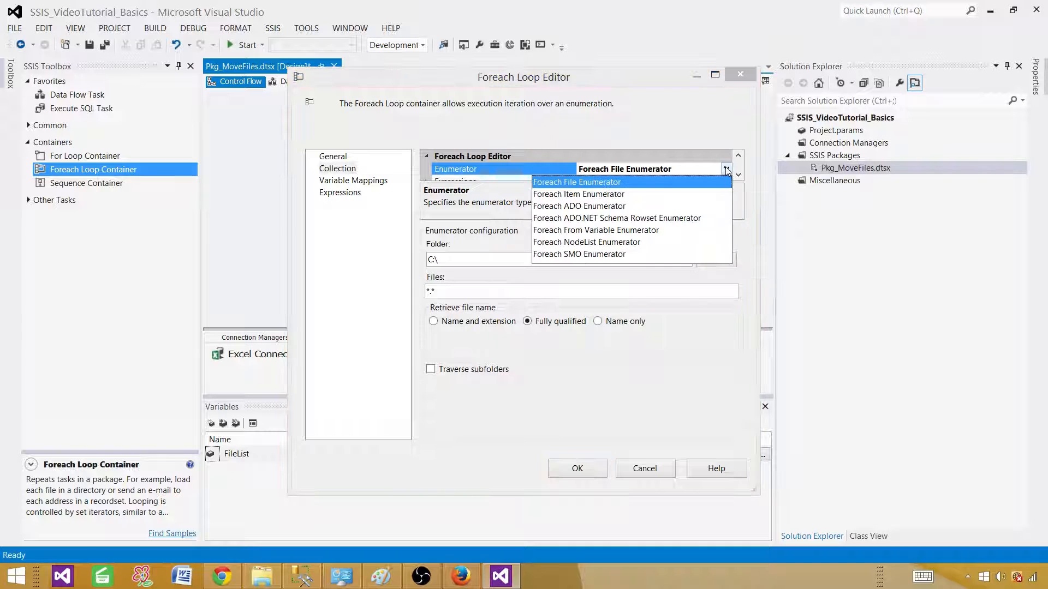
pyautogui.click(579, 206)
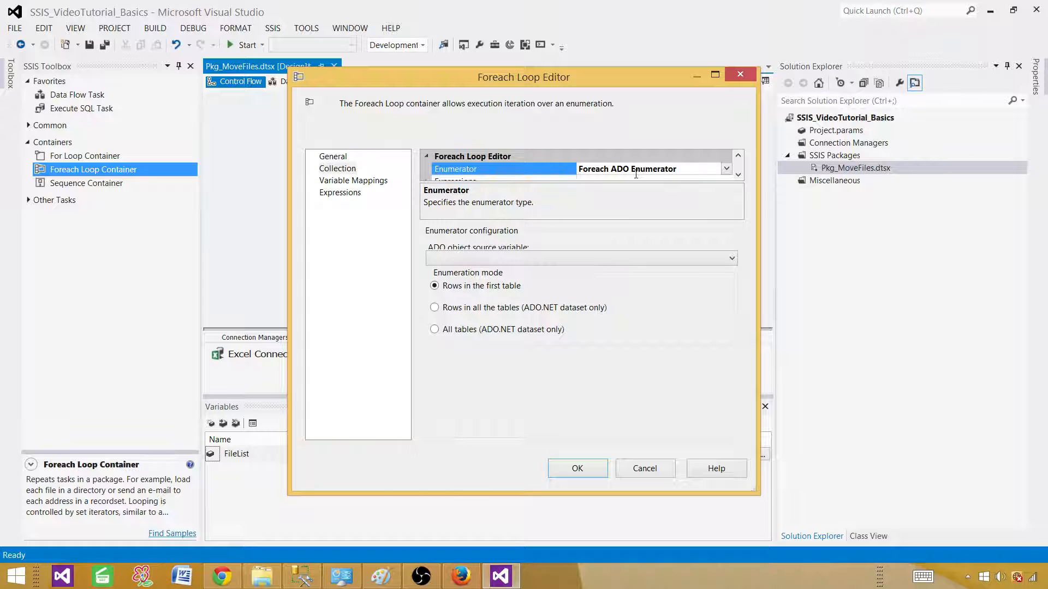
pyautogui.click(490, 260)
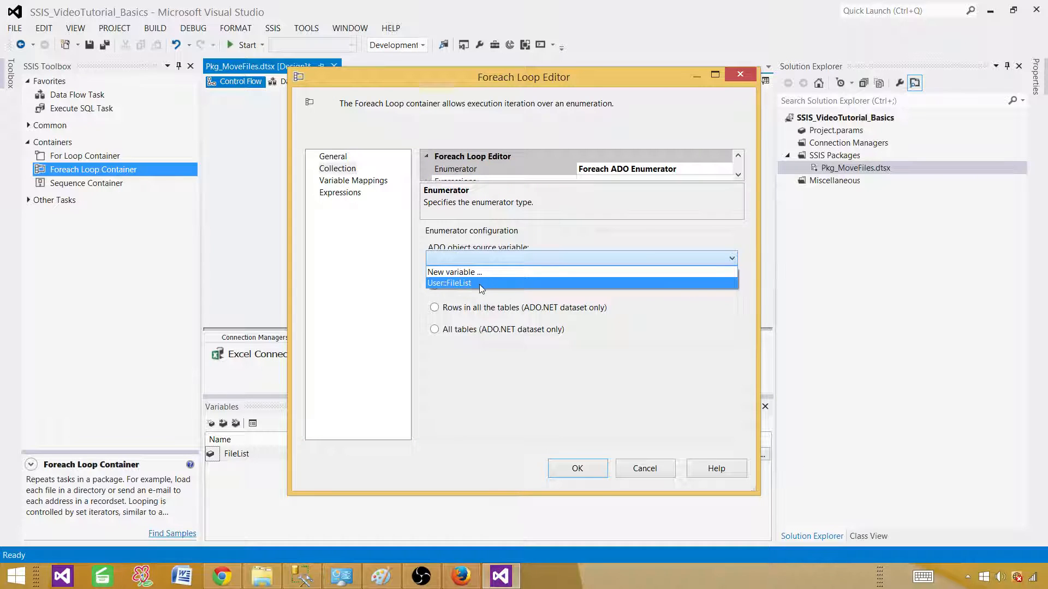
pyautogui.click(473, 282)
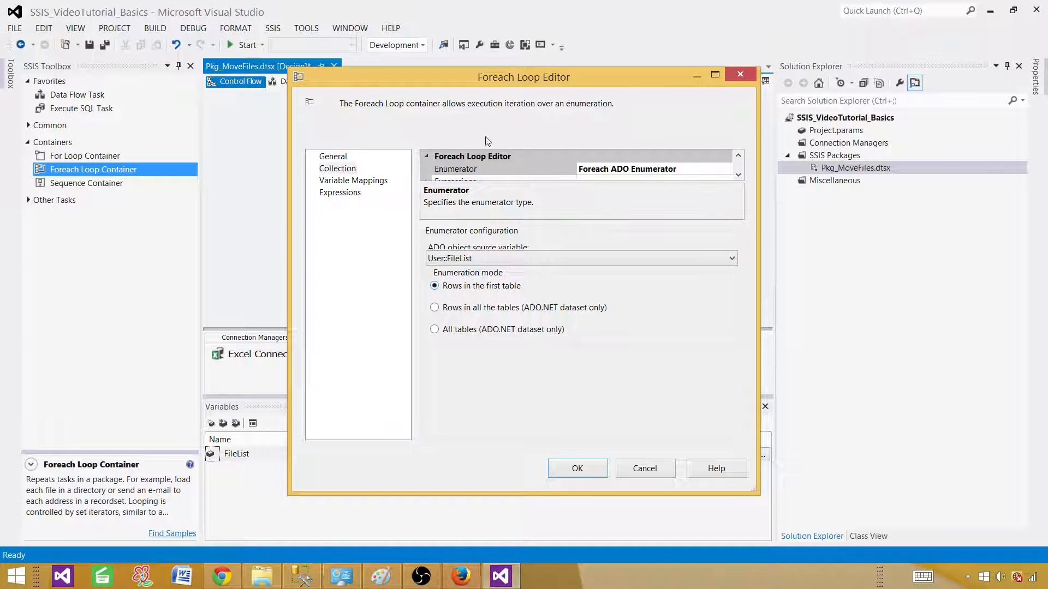
# Create a String variable named FileInputPath in the loop's variable mappings, mapped to index 0.
pyautogui.click(373, 181)
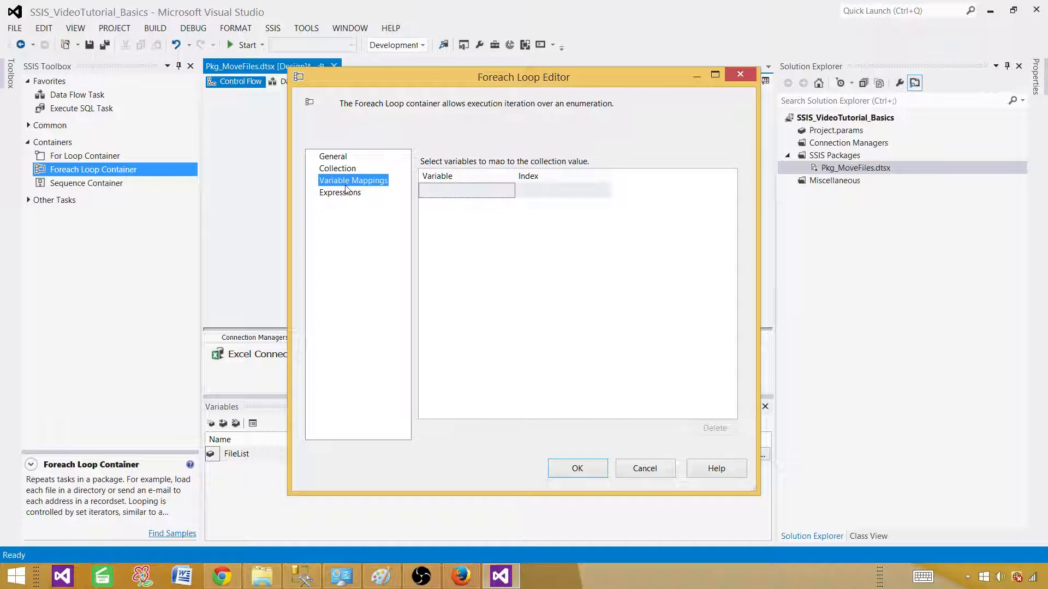
pyautogui.click(450, 193)
pyautogui.click(509, 191)
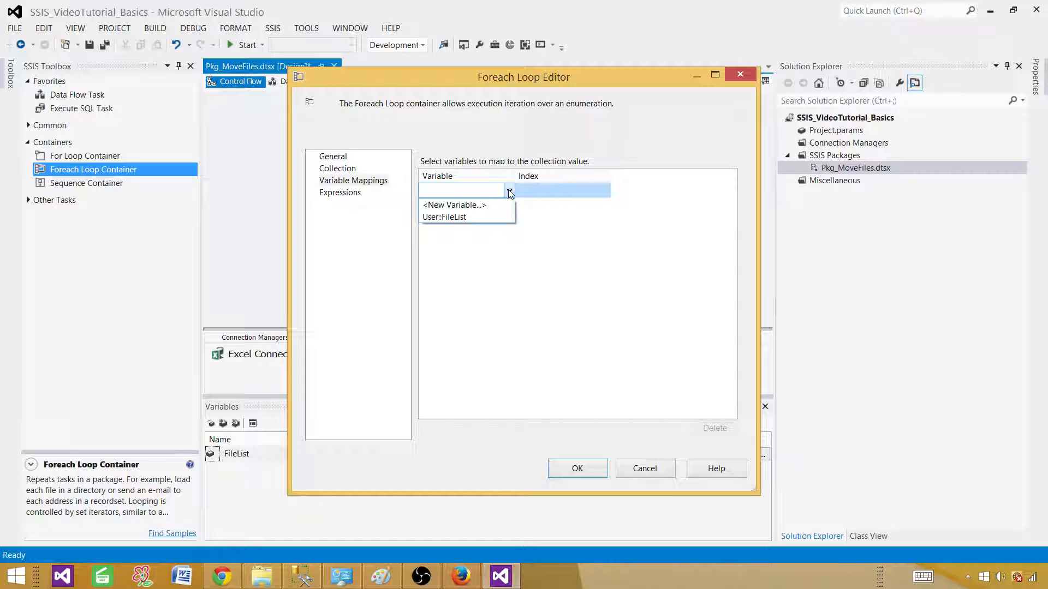
pyautogui.click(469, 206)
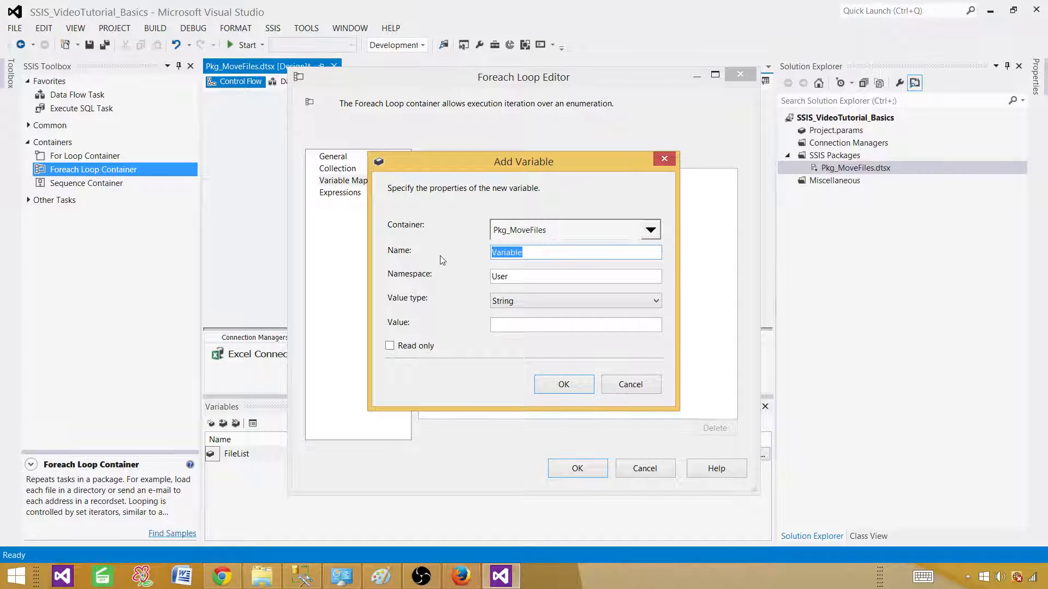
pyautogui.write('FileInputPath')
pyautogui.click(562, 384)
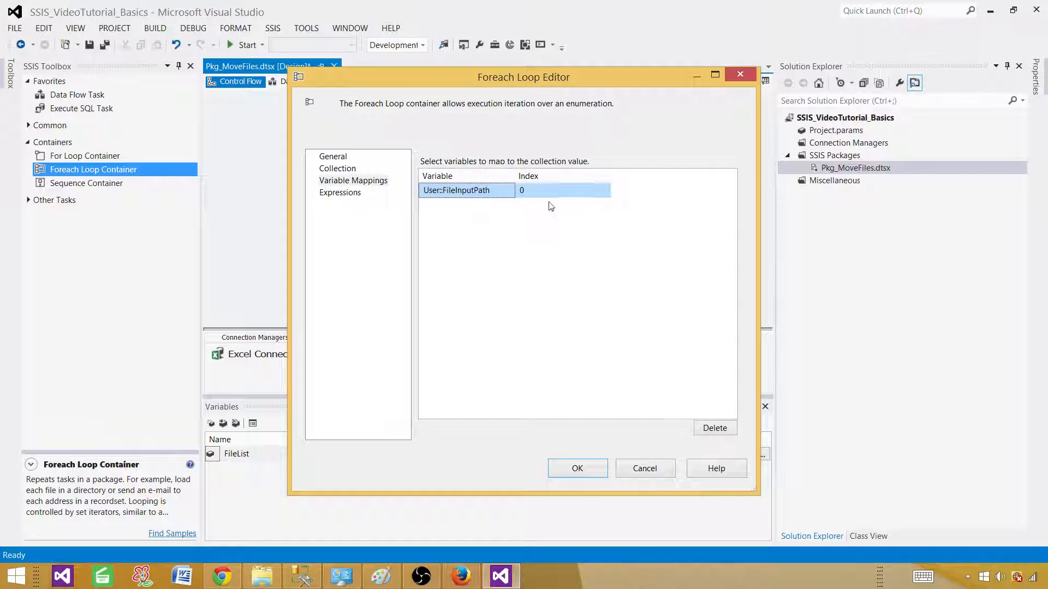
# Create a String variable named DestinationPath mapped to index 1 in the loop's variable mappings, and apply the loop settings.
pyautogui.click(510, 209)
pyautogui.click(510, 205)
pyautogui.click(464, 218)
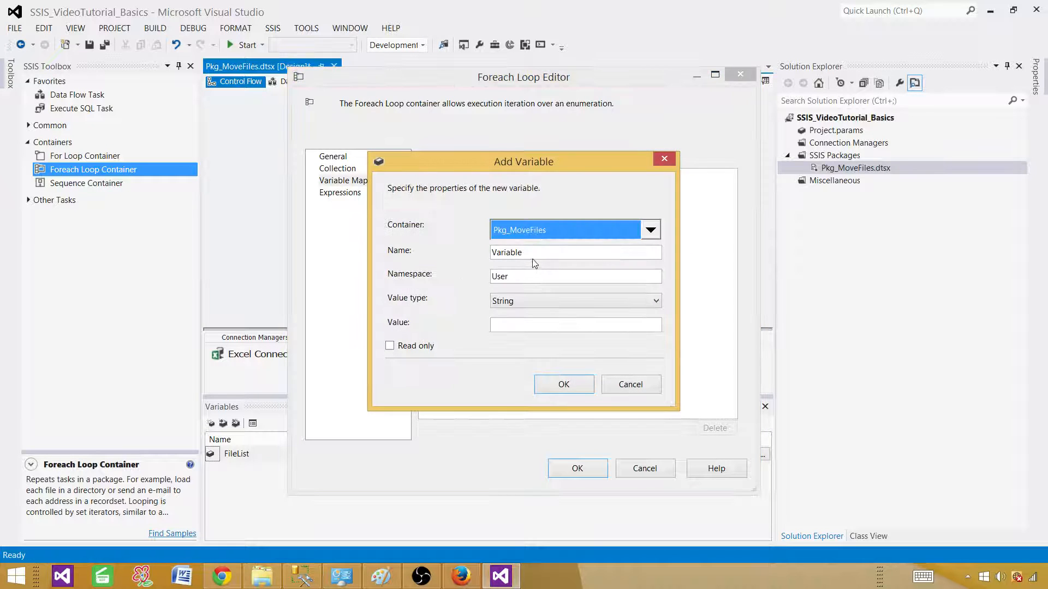
pyautogui.moveTo(524, 253); pyautogui.dragTo(435, 253)
pyautogui.write('Dest')
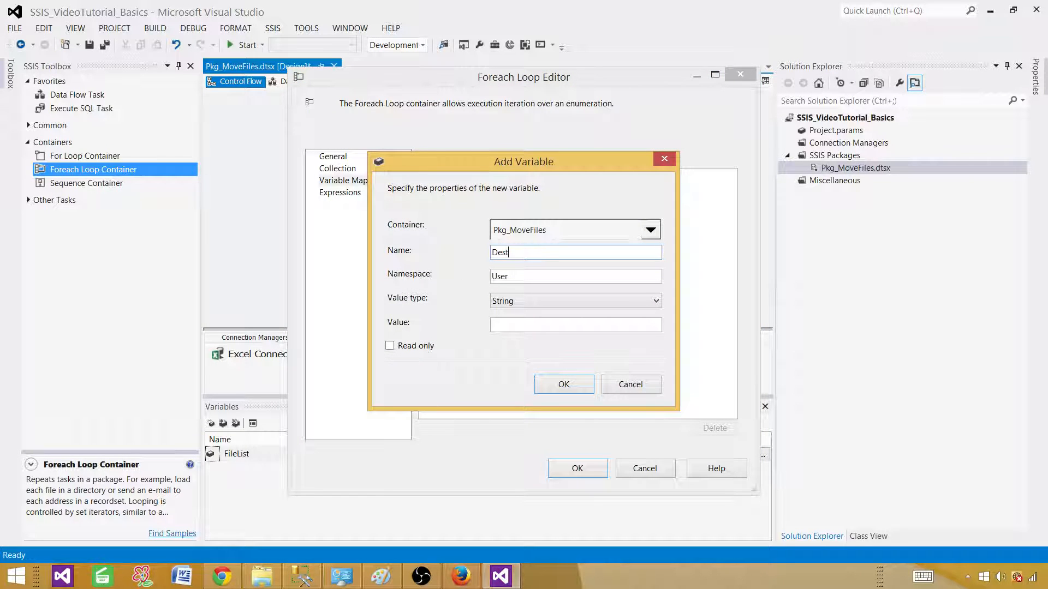
pyautogui.write('inationPath')
pyautogui.click(563, 386)
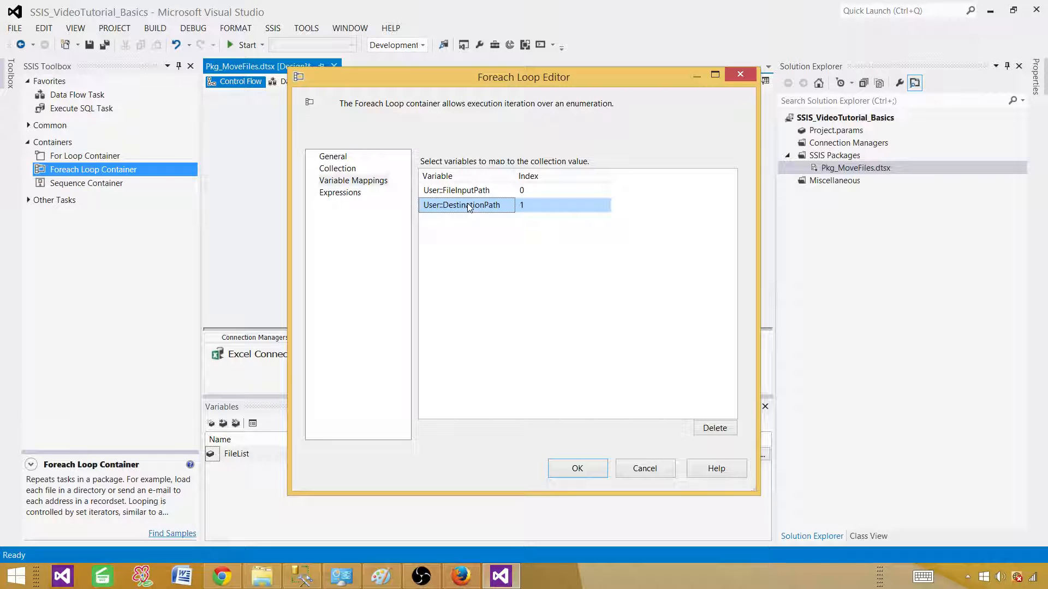
pyautogui.click(578, 469)
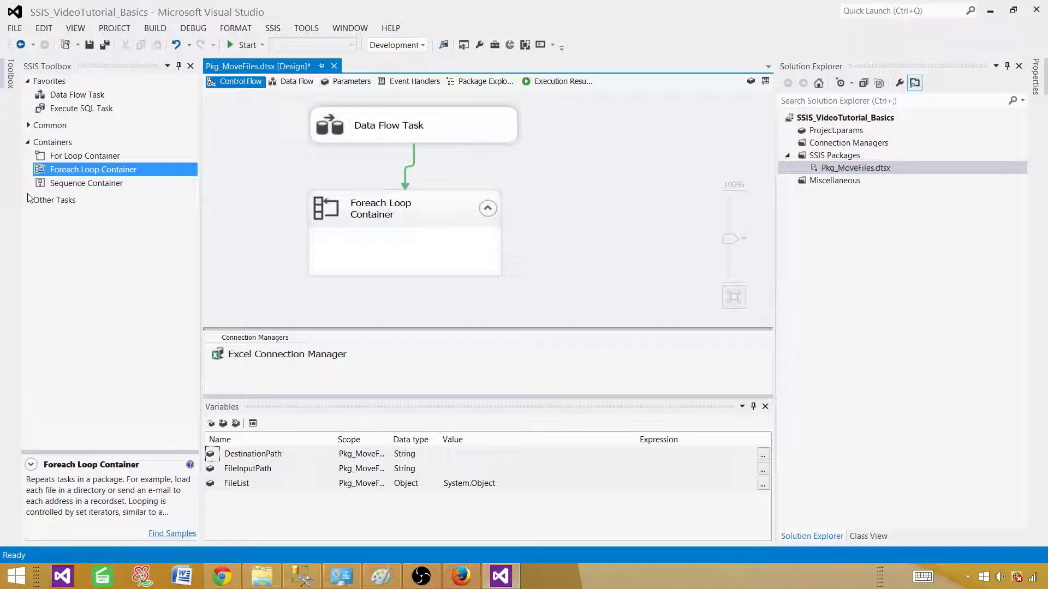
# Add a File System Task inside the Foreach Loop Container.
pyautogui.click(28, 126)
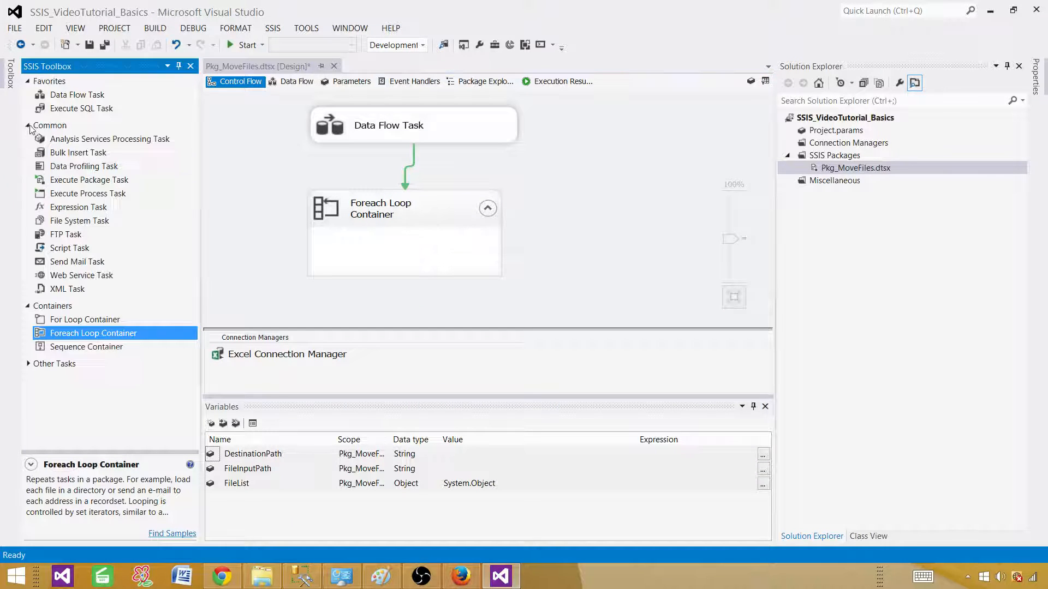
pyautogui.click(80, 223)
pyautogui.moveTo(80, 223); pyautogui.dragTo(352, 248)
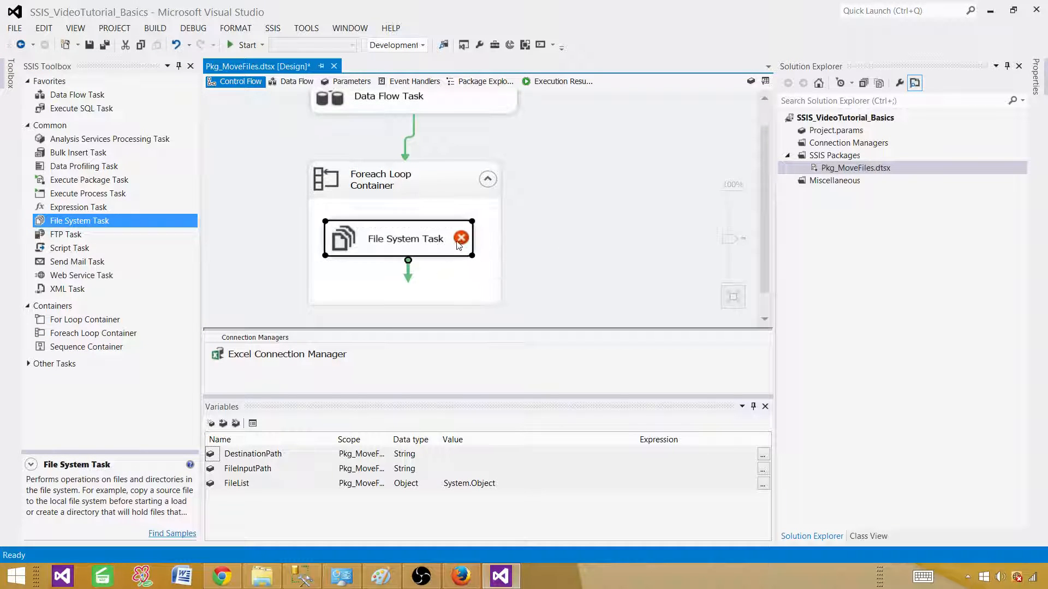
# Set the File System Task's operation to Move file.
pyautogui.doubleClick(454, 246)
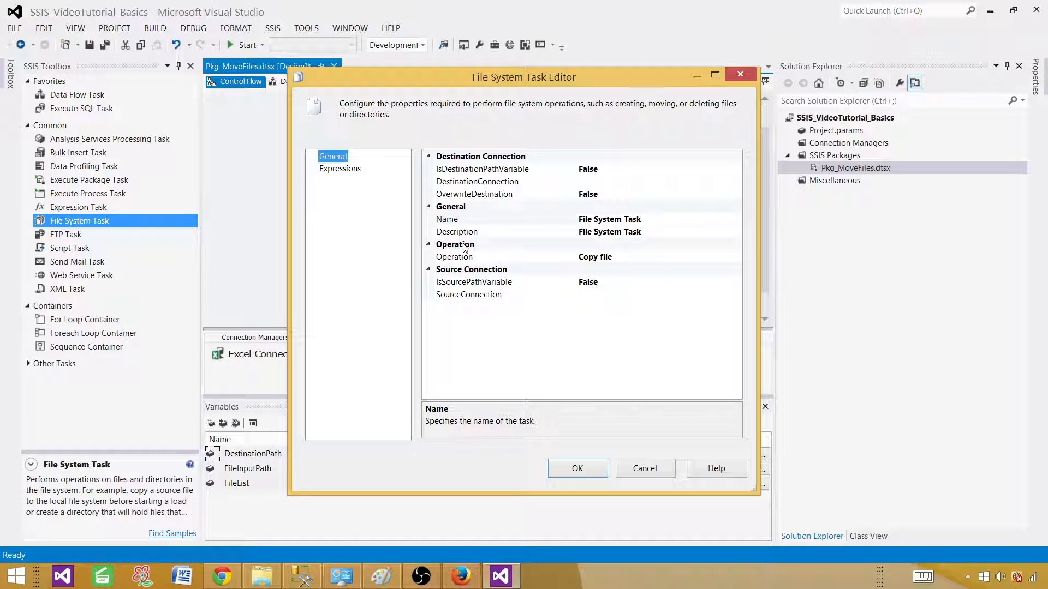
pyautogui.click(667, 257)
pyautogui.click(735, 256)
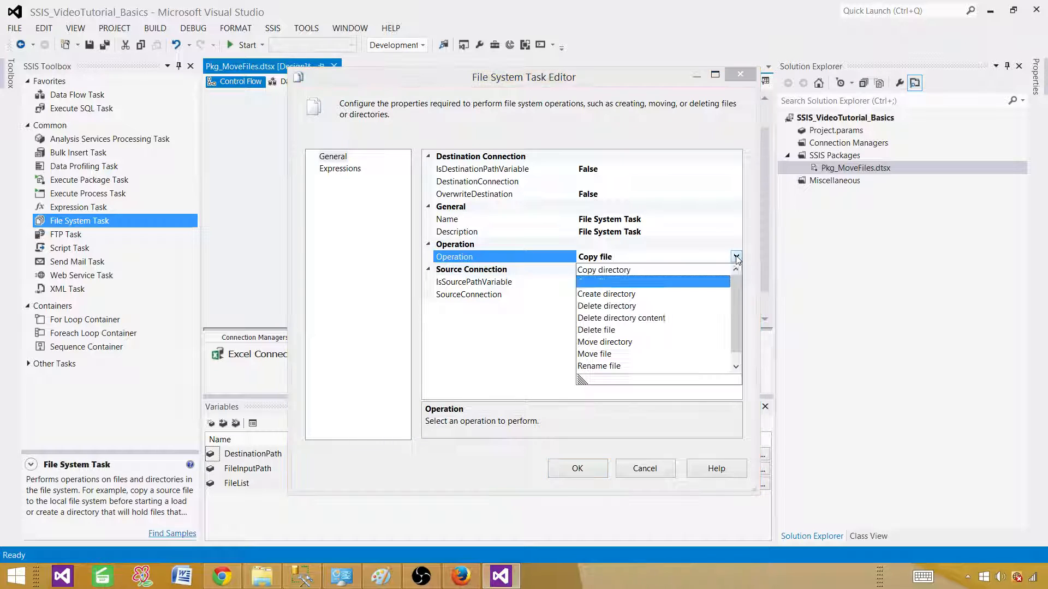
pyautogui.click(608, 355)
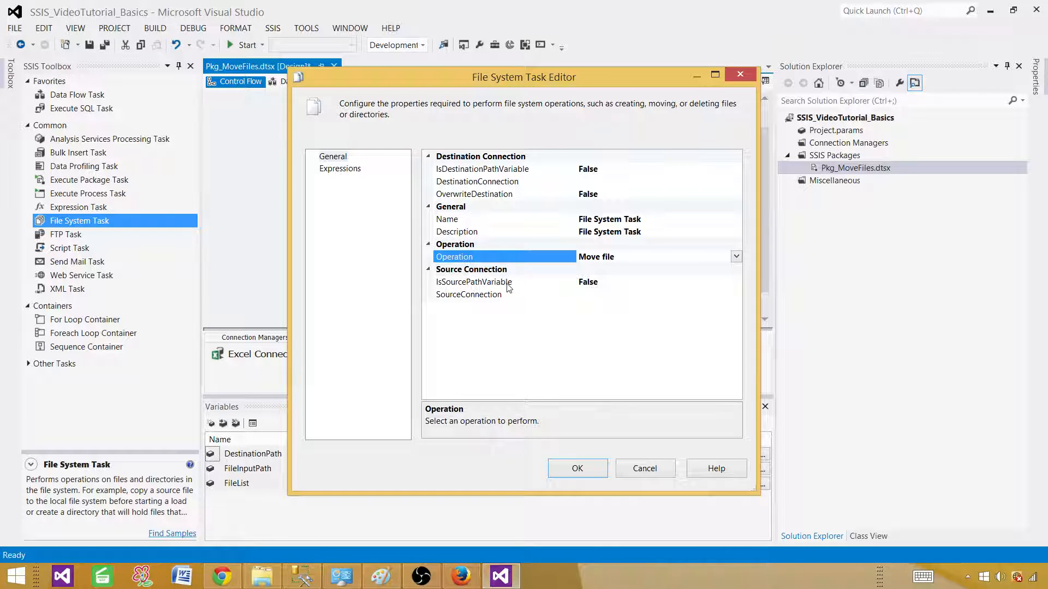
# Make the File System Task take its source path from a variable, using User::FileInputPath as the source variable.
pyautogui.doubleClick(618, 282)
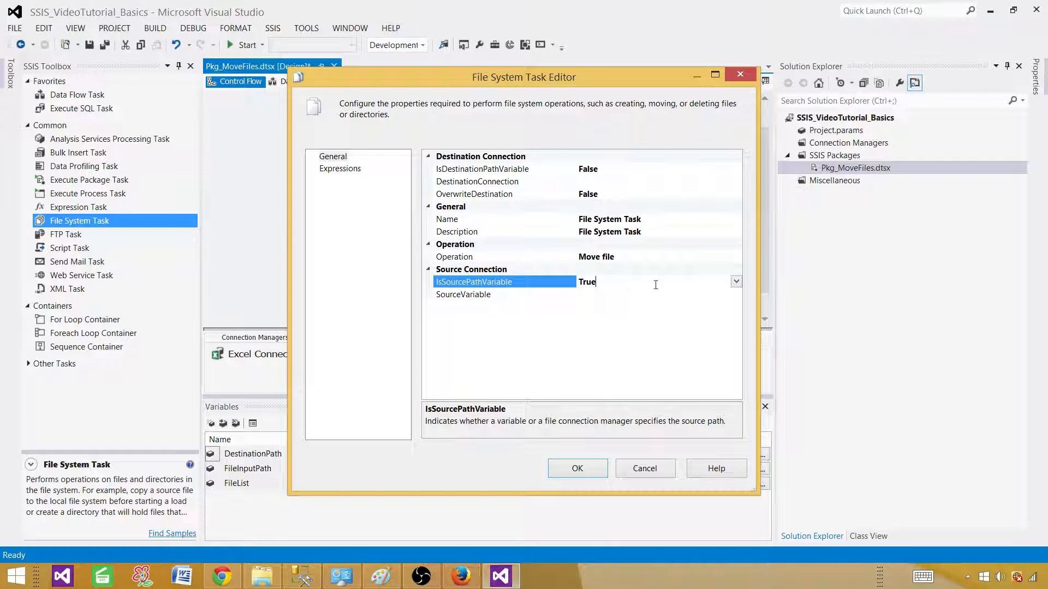
pyautogui.click(733, 296)
pyautogui.click(736, 295)
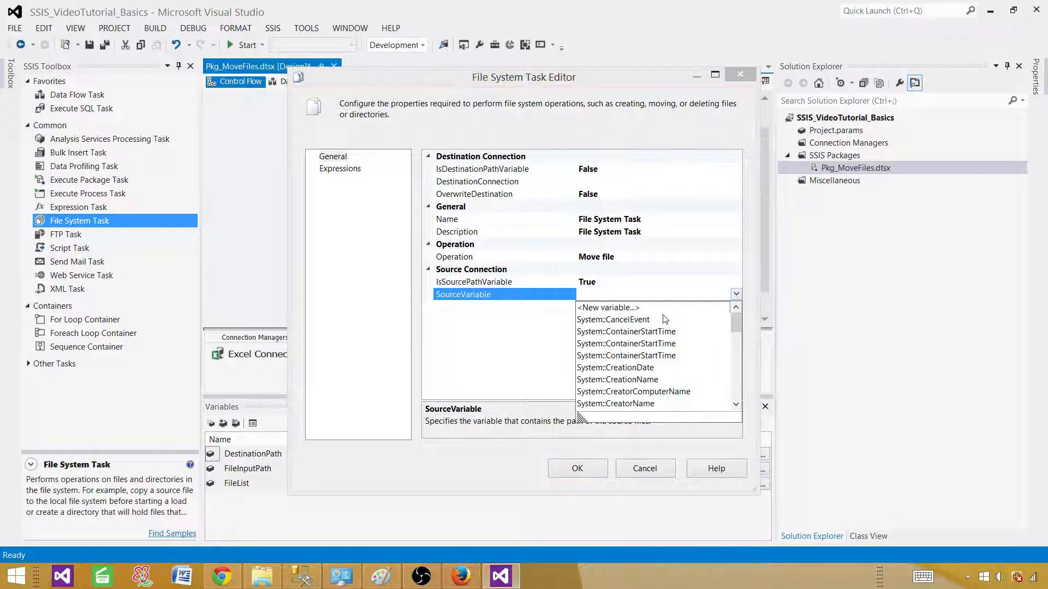
pyautogui.scroll(-8, 704, 330)
pyautogui.scroll(-2, 713, 335)
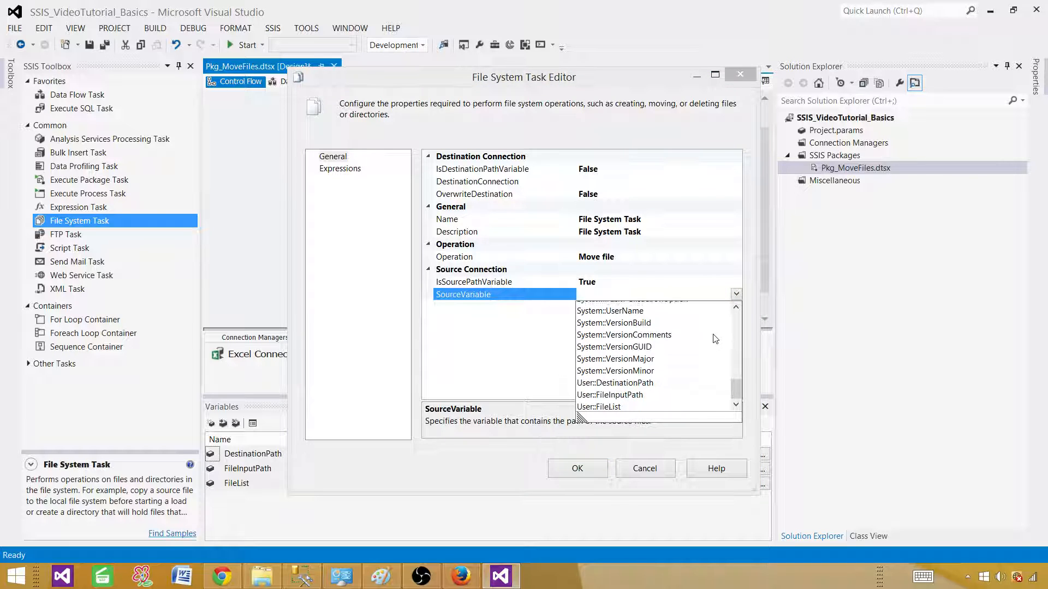
pyautogui.click(618, 392)
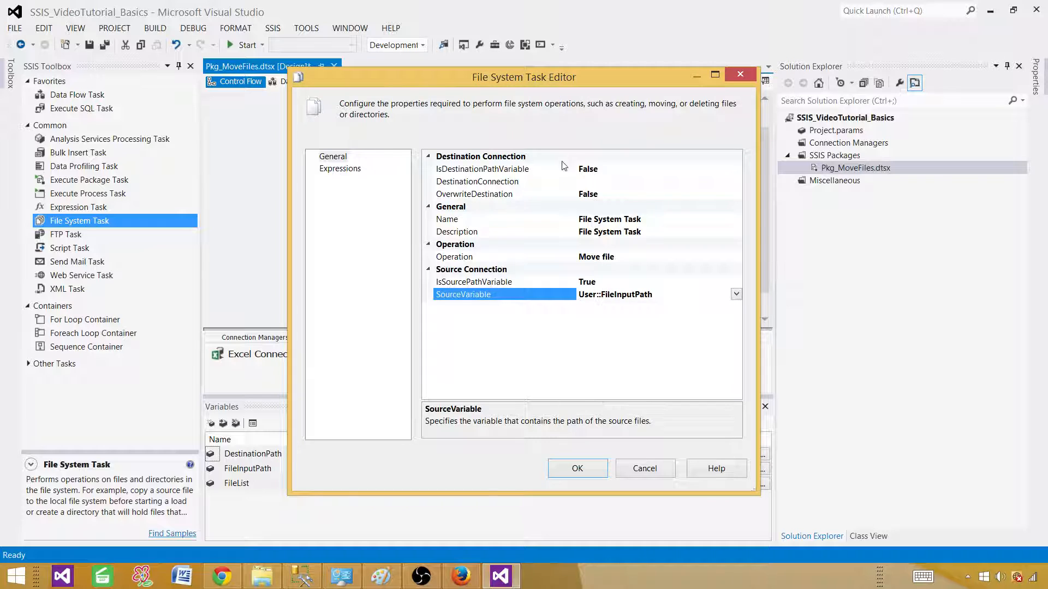
# Enable overwriting the destination, use User::DestinationPath as the task's destination path variable, and apply the File System Task settings.
pyautogui.doubleClick(611, 195)
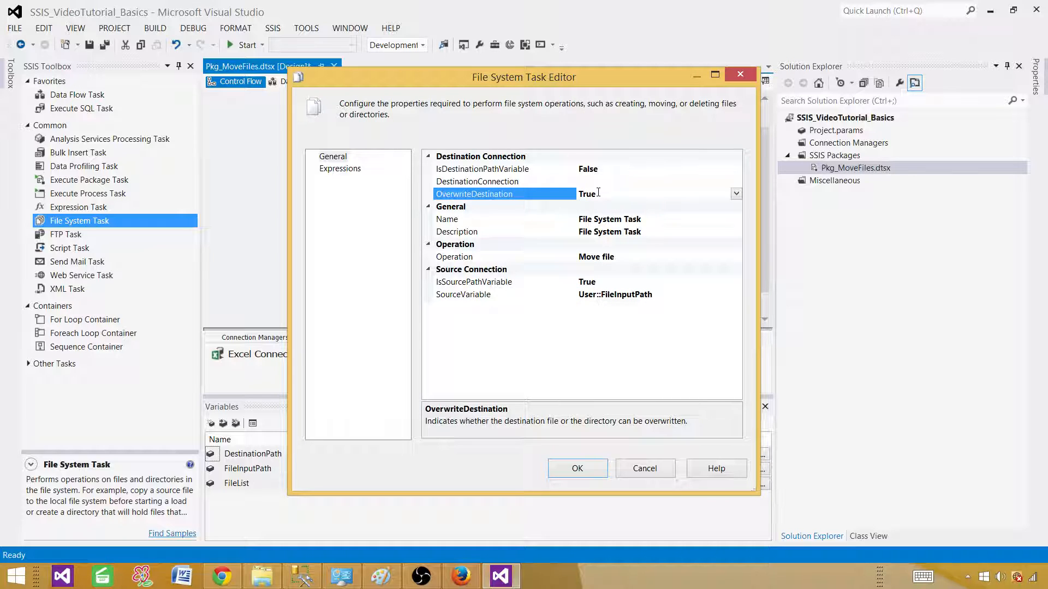
pyautogui.click(599, 182)
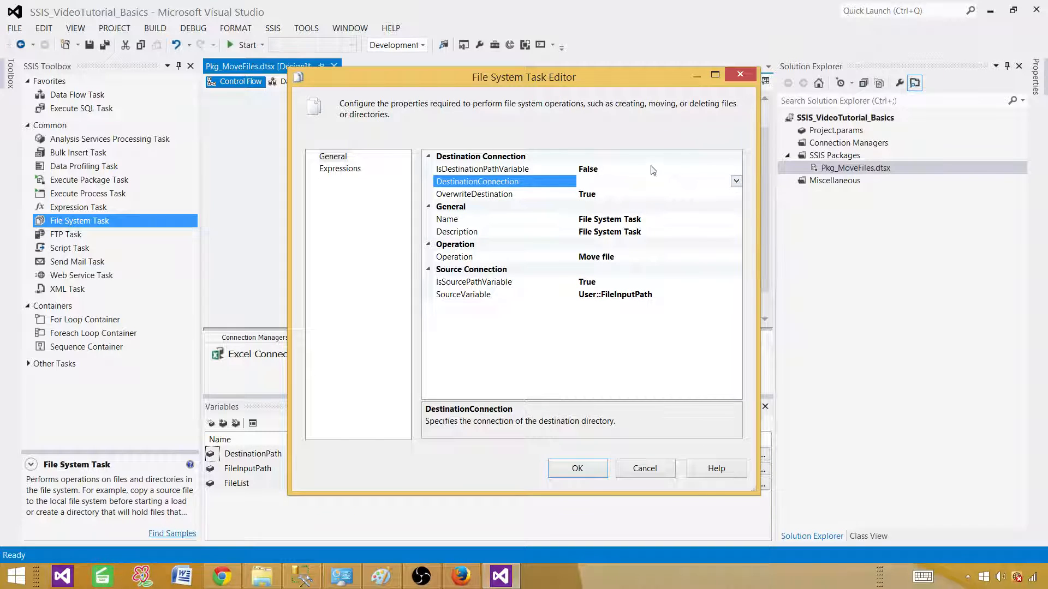
pyautogui.doubleClick(603, 171)
pyautogui.click(628, 182)
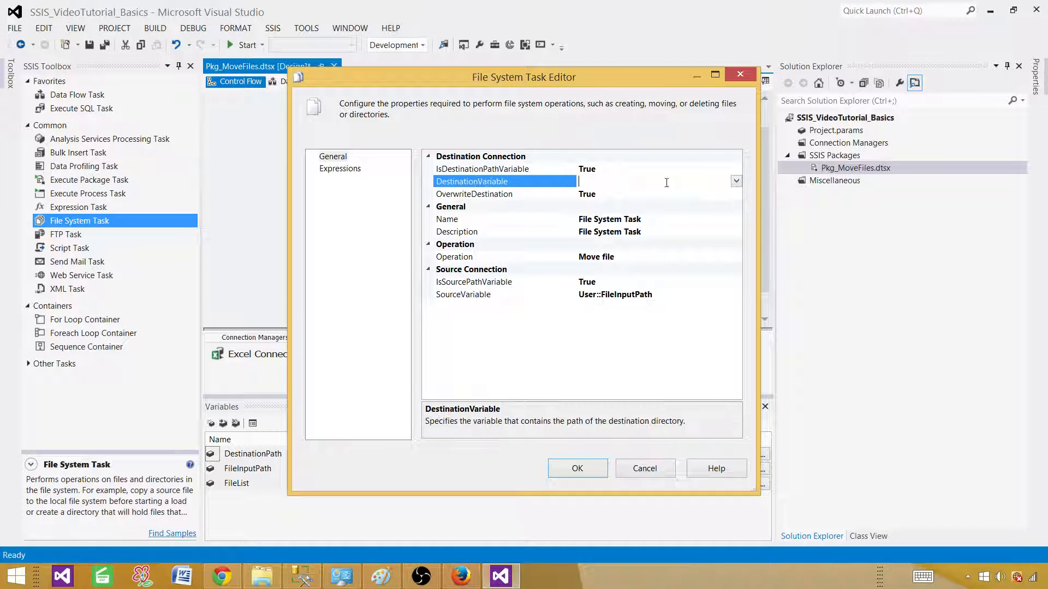
pyautogui.click(737, 181)
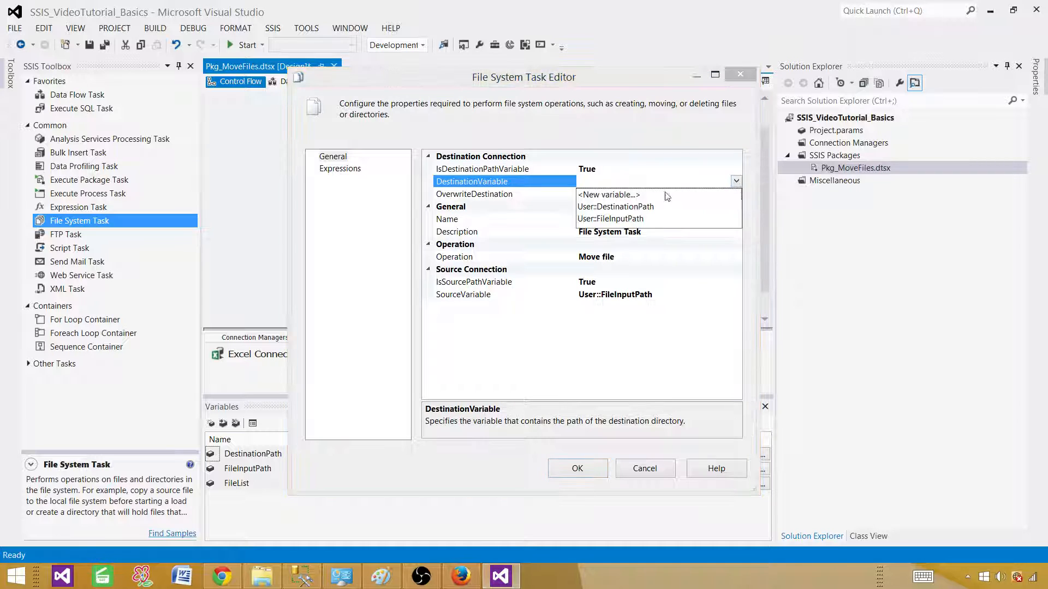
pyautogui.click(630, 207)
pyautogui.click(571, 465)
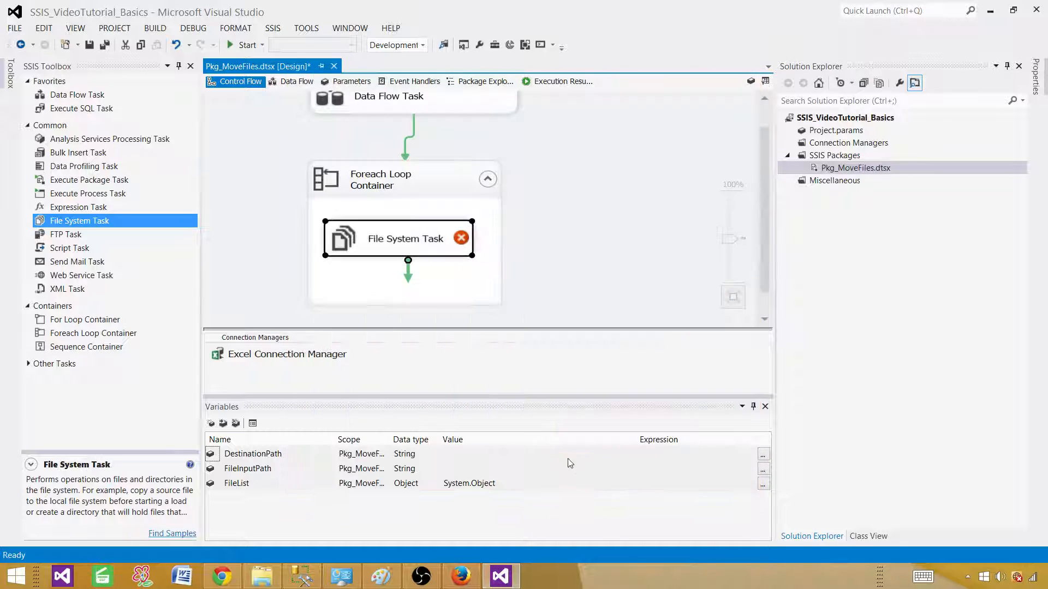
# Widen the Foreach Loop Container and center the File System Task inside it.
pyautogui.click(577, 260)
pyautogui.click(451, 201)
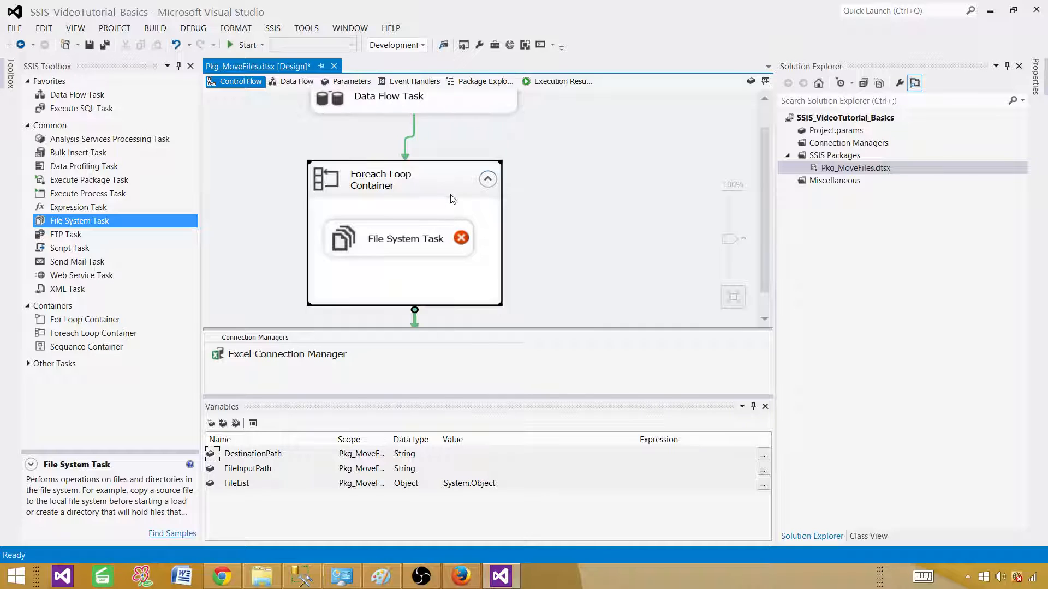
pyautogui.moveTo(501, 162); pyautogui.dragTo(562, 155)
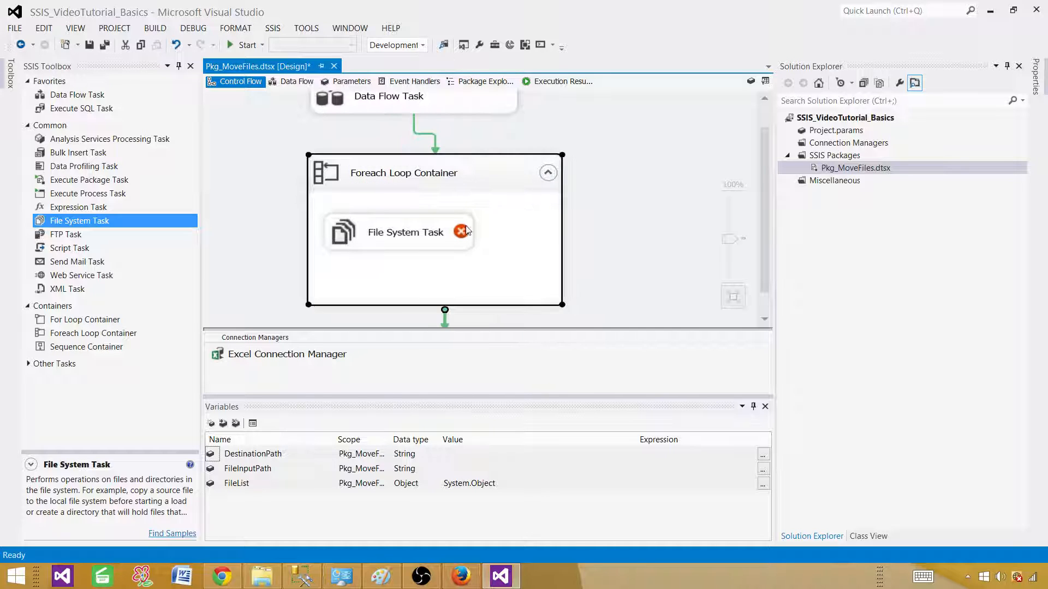
pyautogui.click(462, 233)
pyautogui.moveTo(445, 234); pyautogui.dragTo(474, 236)
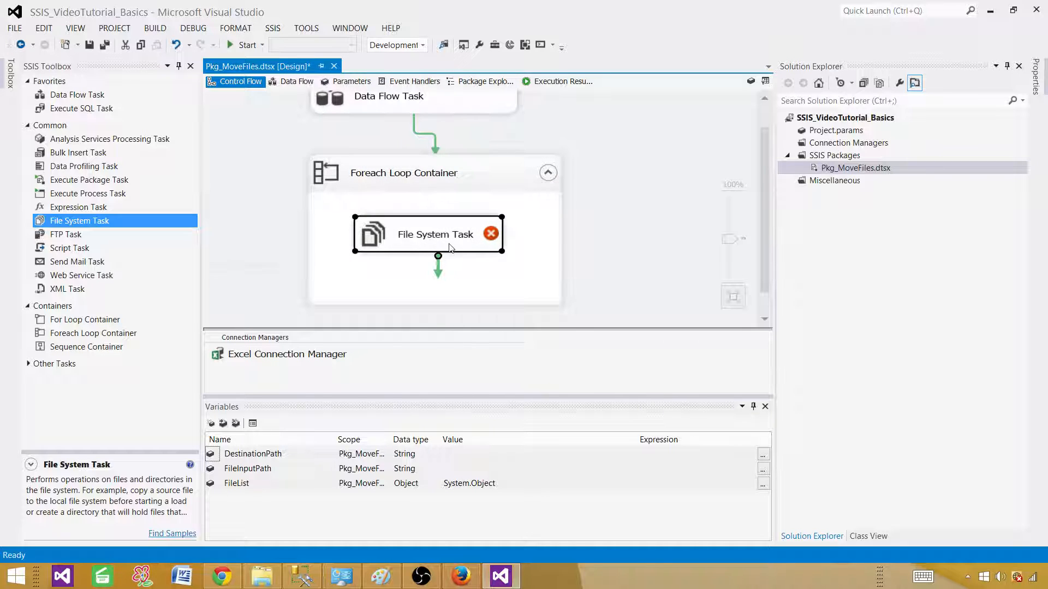
pyautogui.click(577, 244)
pyautogui.moveTo(491, 235)
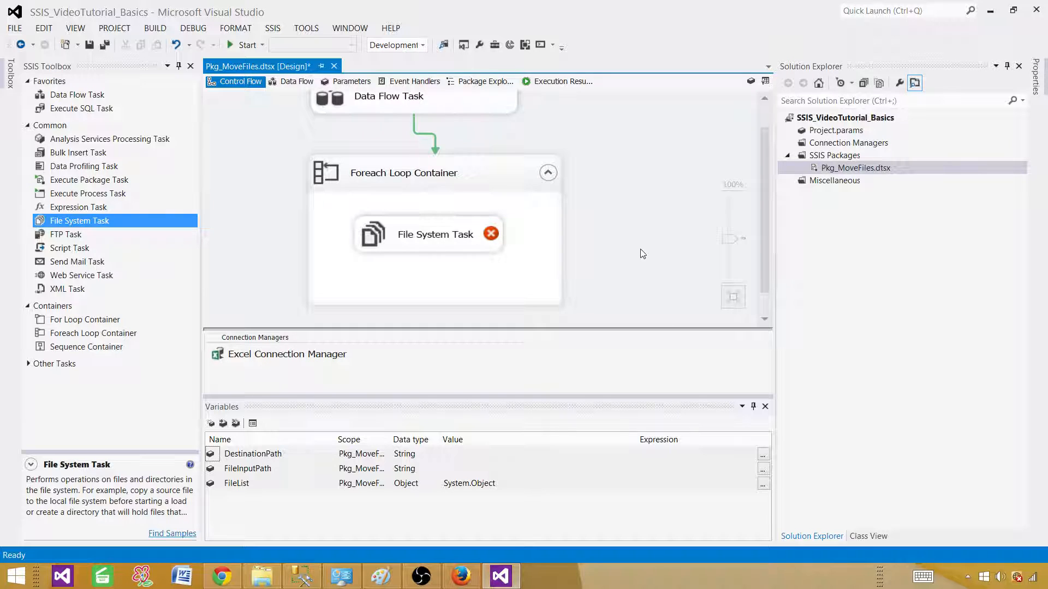
# Move the Data Flow Task so it lines up centrally above the Foreach Loop Container.
pyautogui.scroll(1, 641, 248)
pyautogui.moveTo(467, 130); pyautogui.dragTo(488, 149)
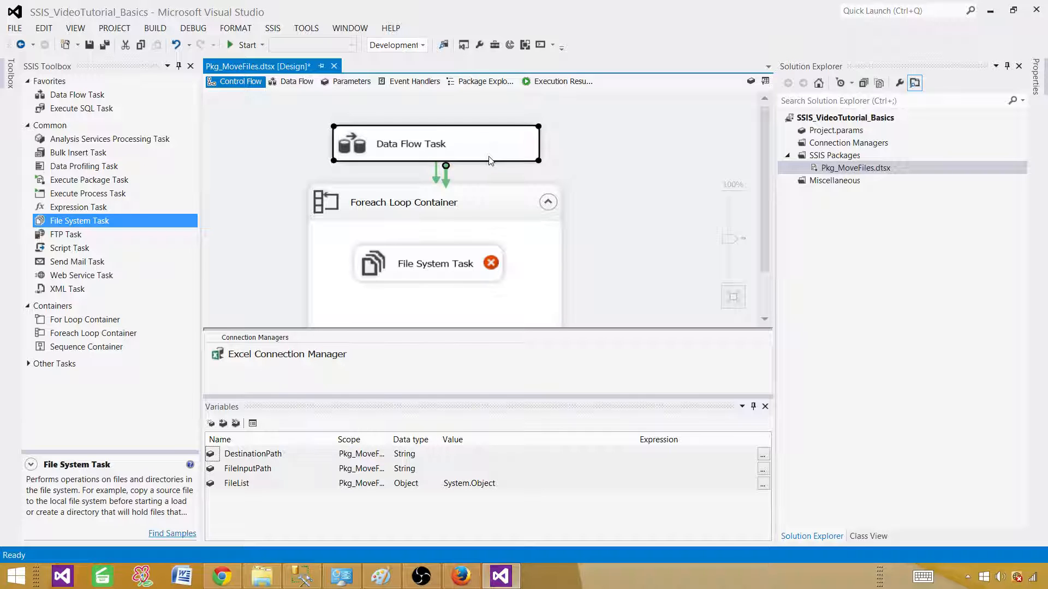
pyautogui.click(454, 218)
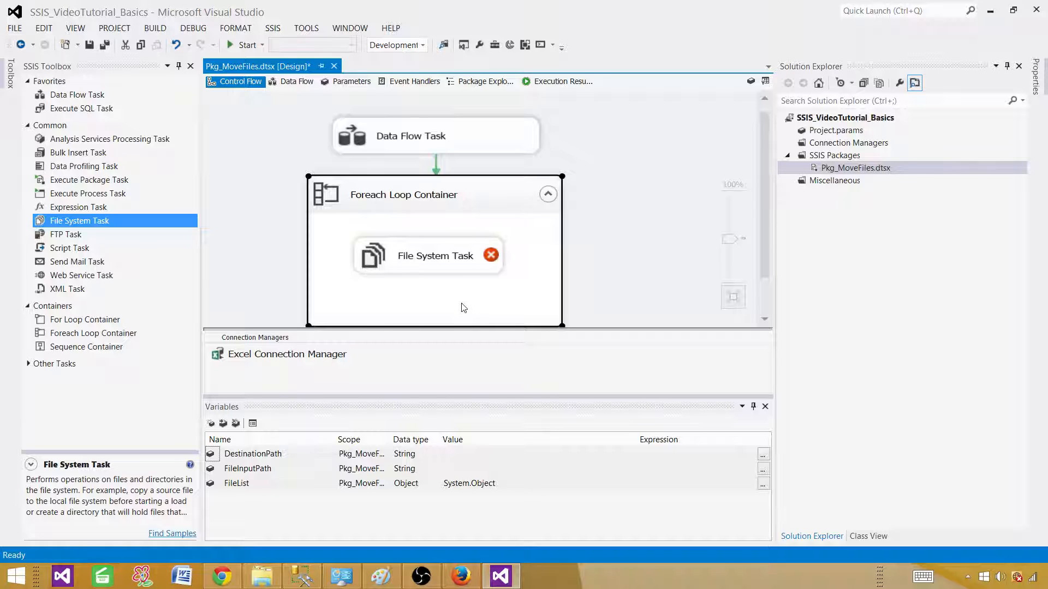
pyautogui.click(464, 270)
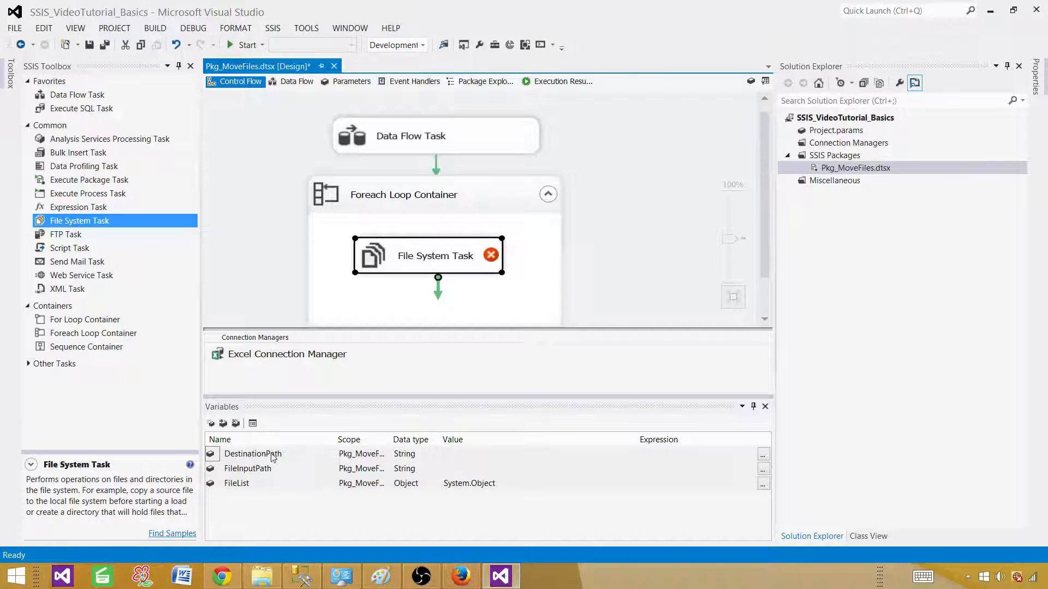
pyautogui.click(610, 283)
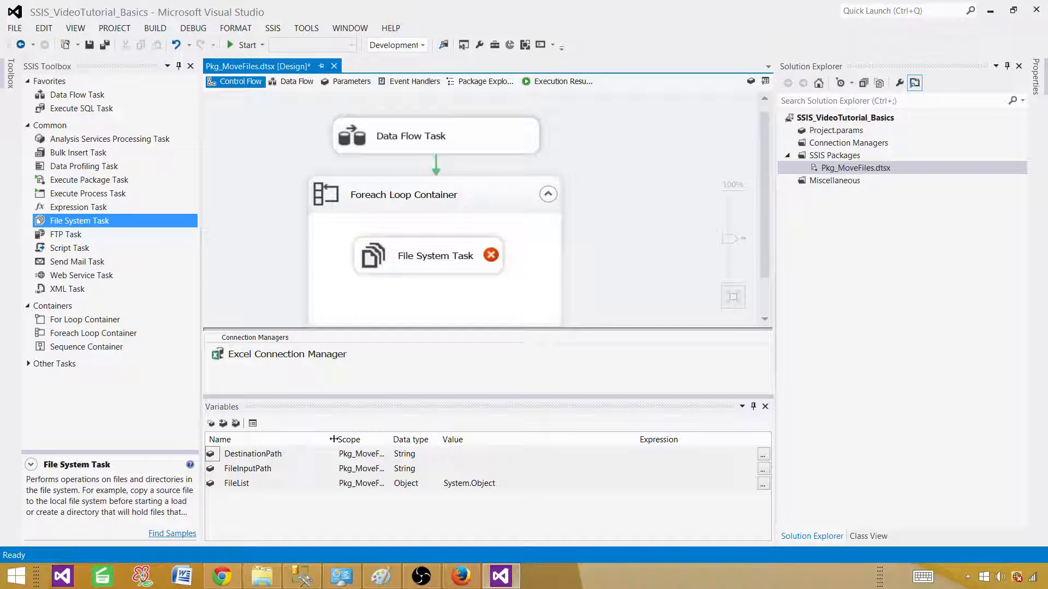
# Set the File System Task's DelayValidation property to True and save all project files.
pyautogui.rightClick(464, 254)
pyautogui.click(507, 509)
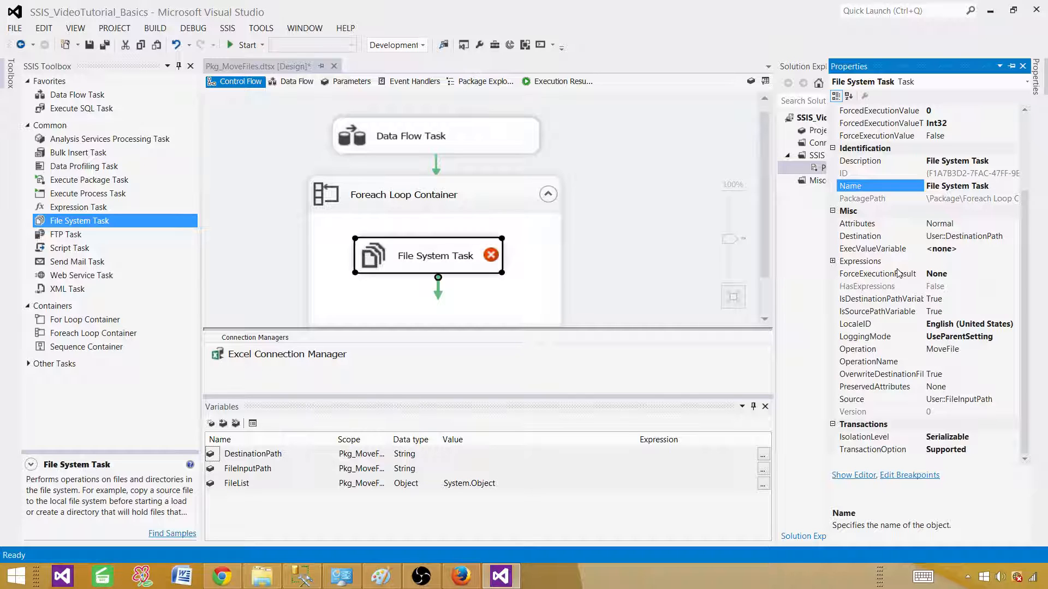
pyautogui.click(1024, 129)
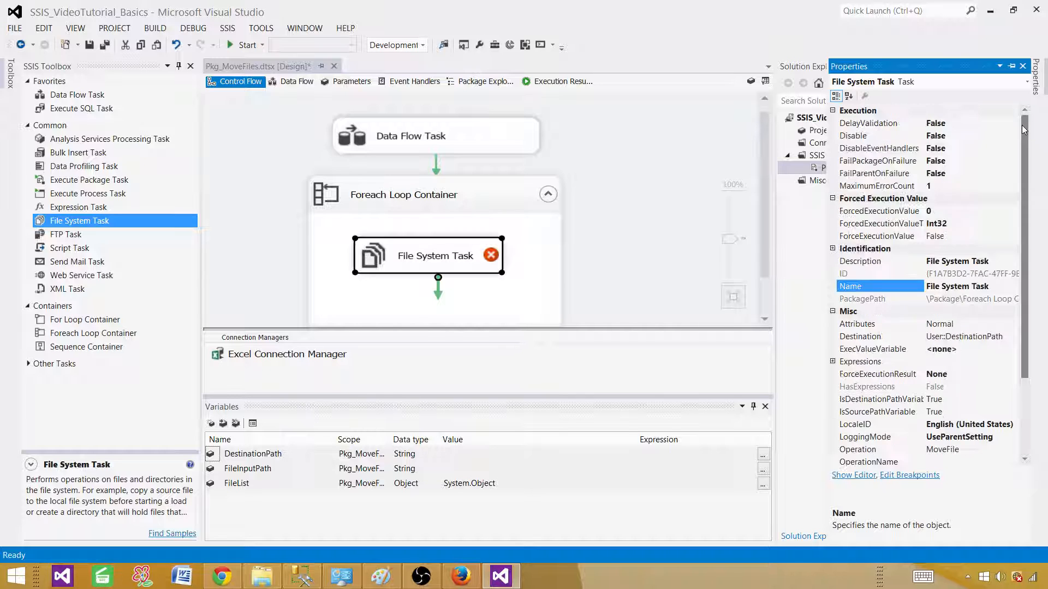
pyautogui.click(897, 126)
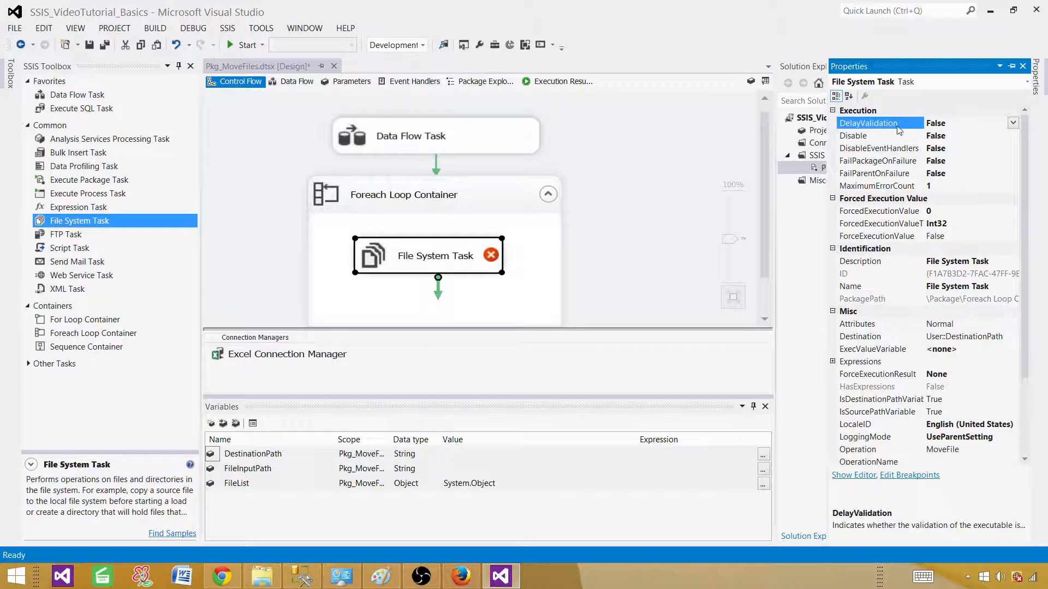
pyautogui.doubleClick(958, 125)
pyautogui.click(690, 185)
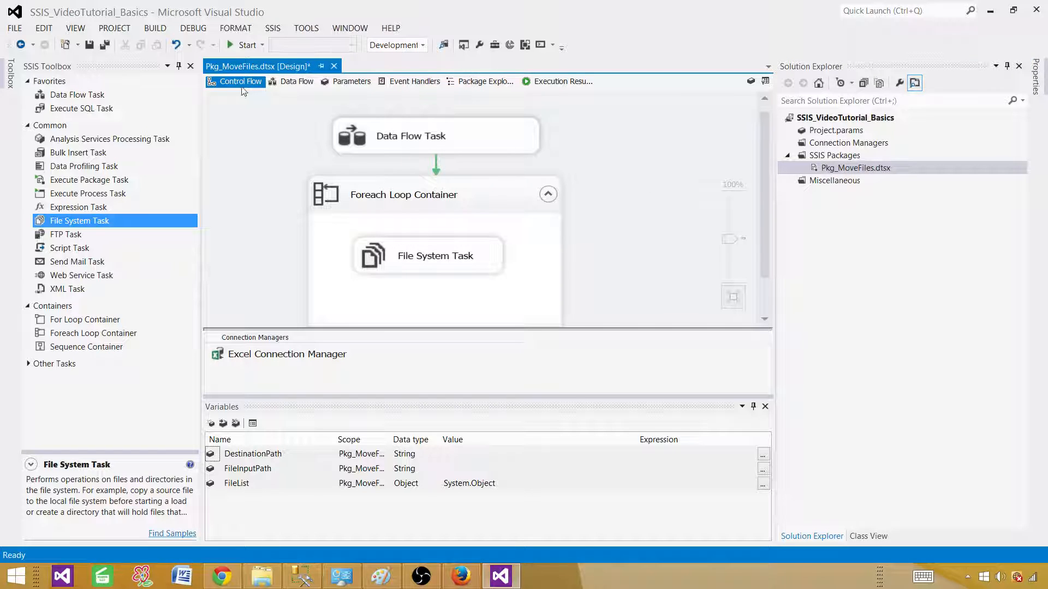
pyautogui.click(104, 45)
# Review the variable mappings of the Foreach Loop Container and close its editor.
pyautogui.click(381, 224)
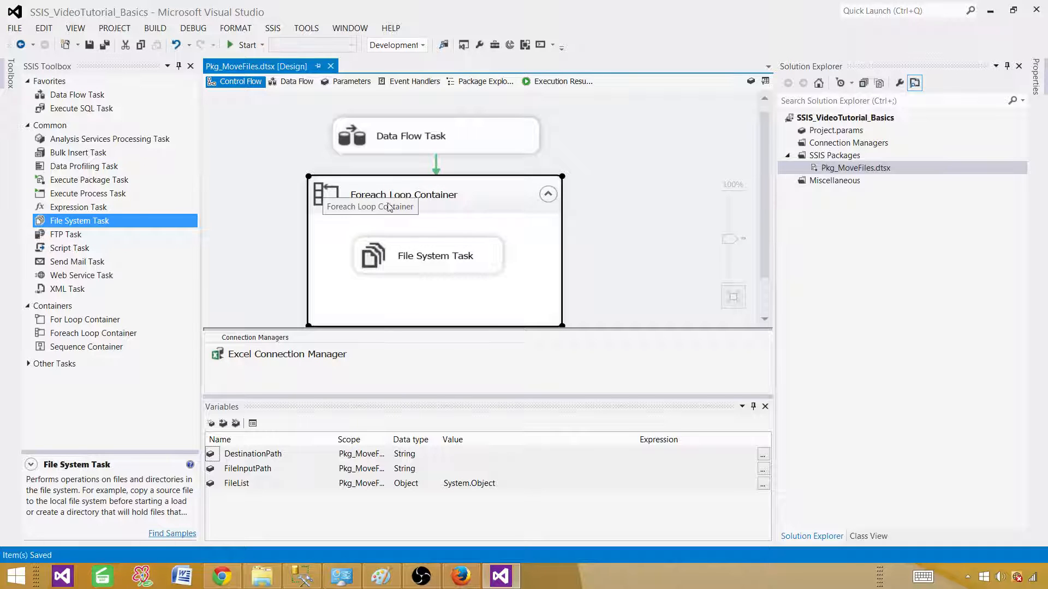
pyautogui.doubleClick(442, 197)
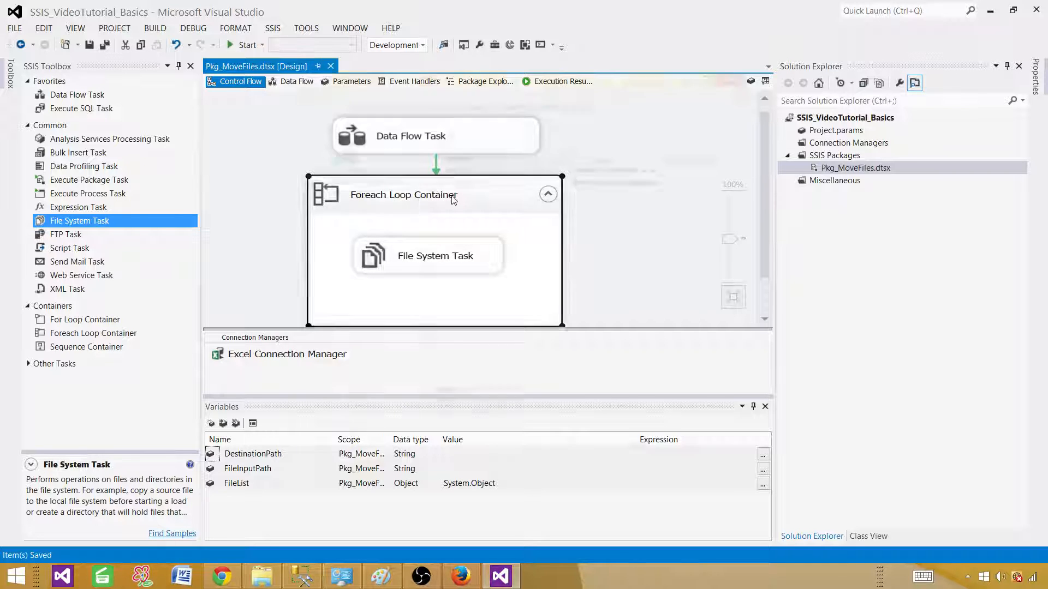
pyautogui.click(347, 182)
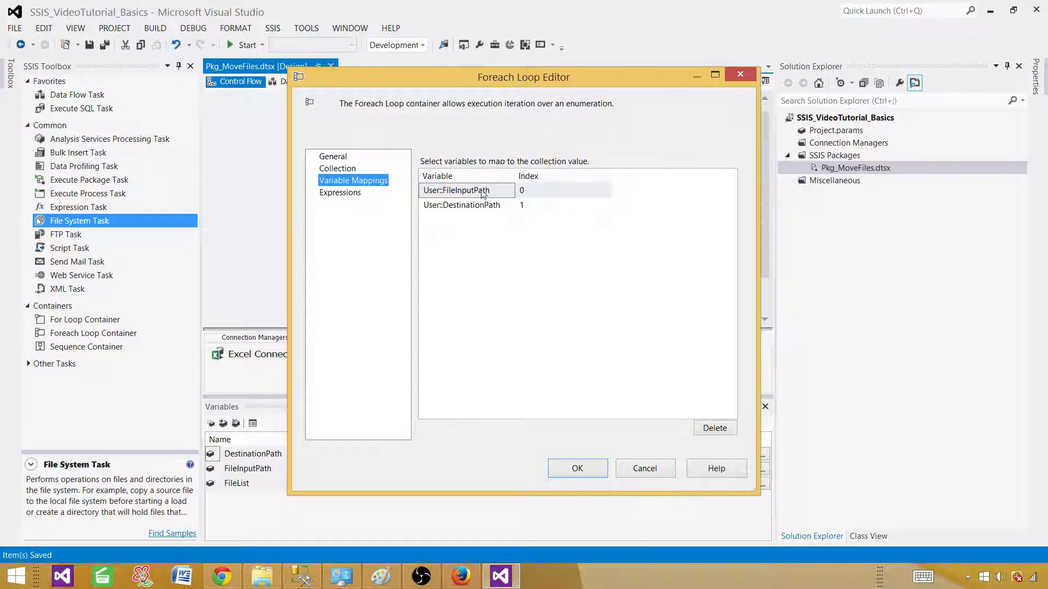
pyautogui.click(577, 468)
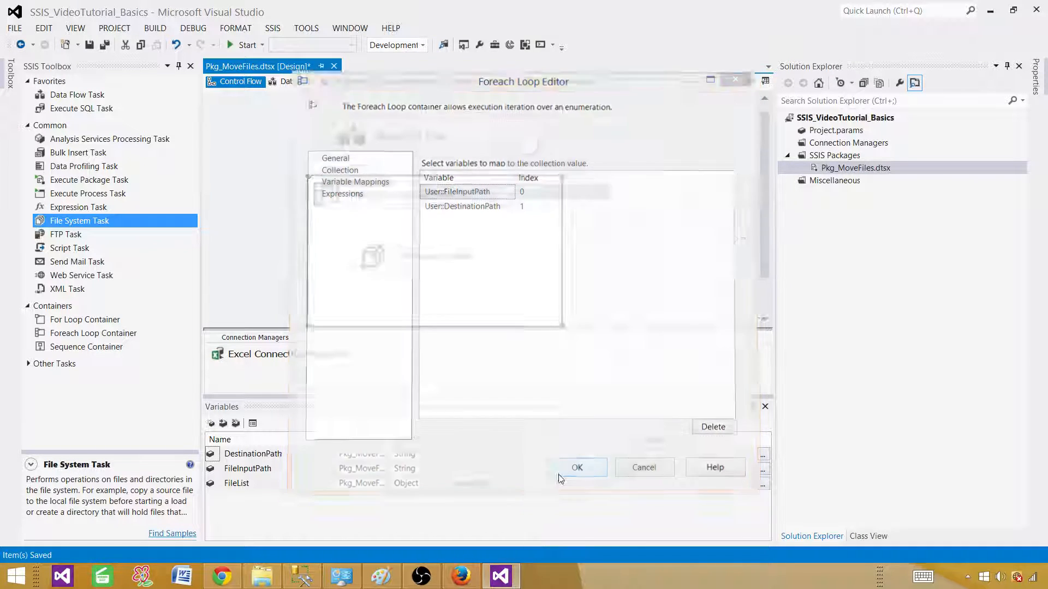
# Switch to File Explorer and check the source files in InputFolder.
pyautogui.click(262, 576)
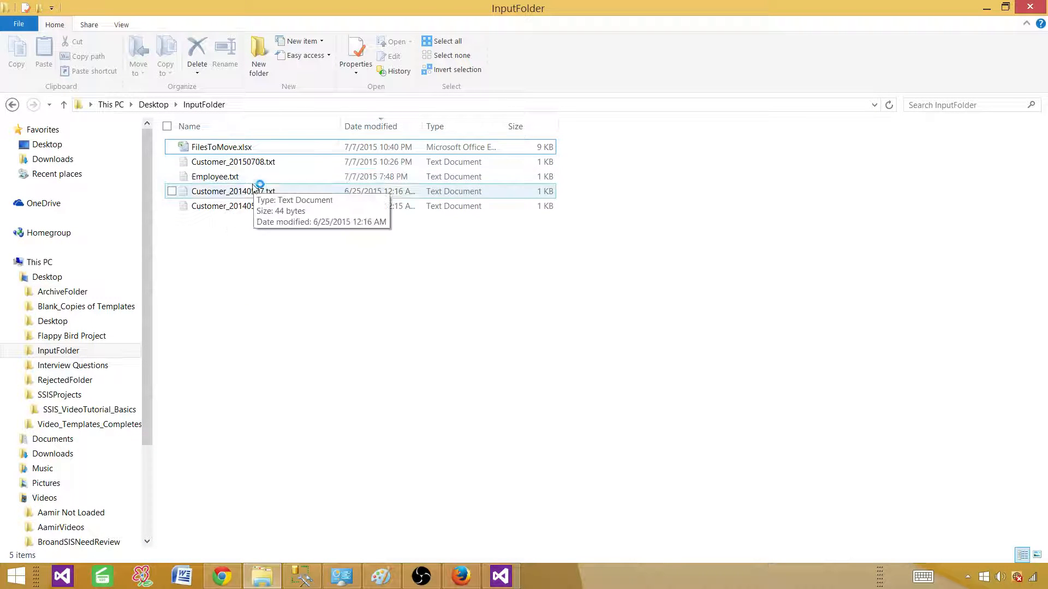
pyautogui.moveTo(255, 233); pyautogui.dragTo(202, 162)
pyautogui.click(262, 299)
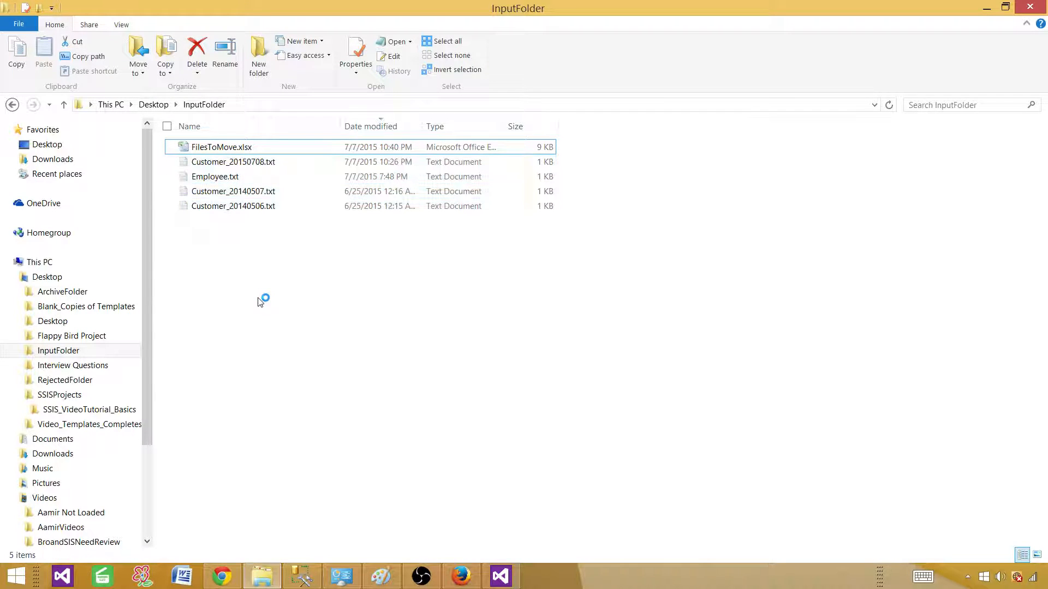
# Check the contents of the Customer and Employee subfolders in ArchiveFolder.
pyautogui.click(63, 293)
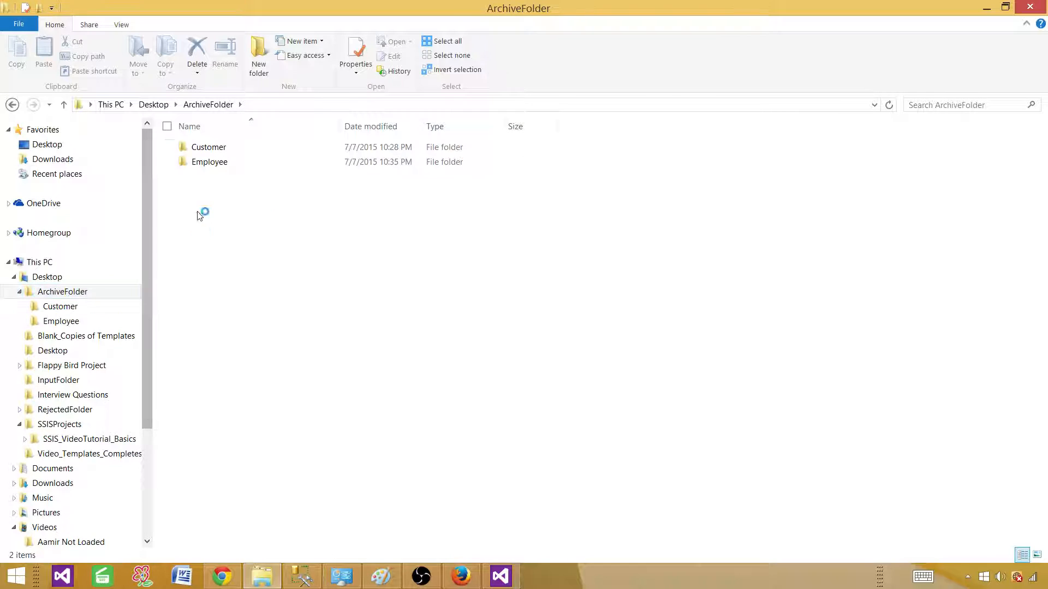
pyautogui.doubleClick(198, 149)
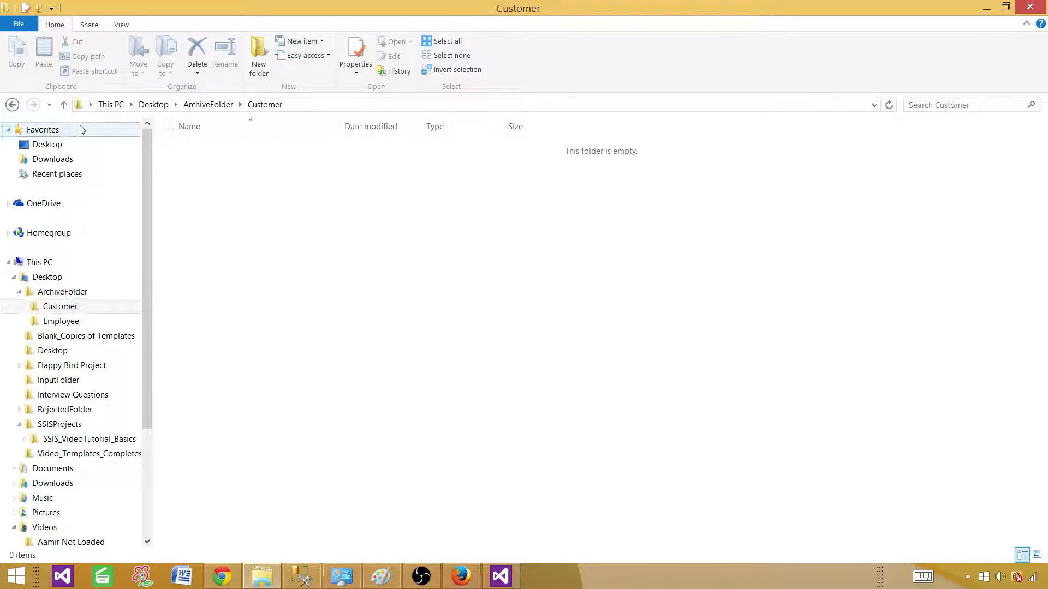
pyautogui.click(12, 104)
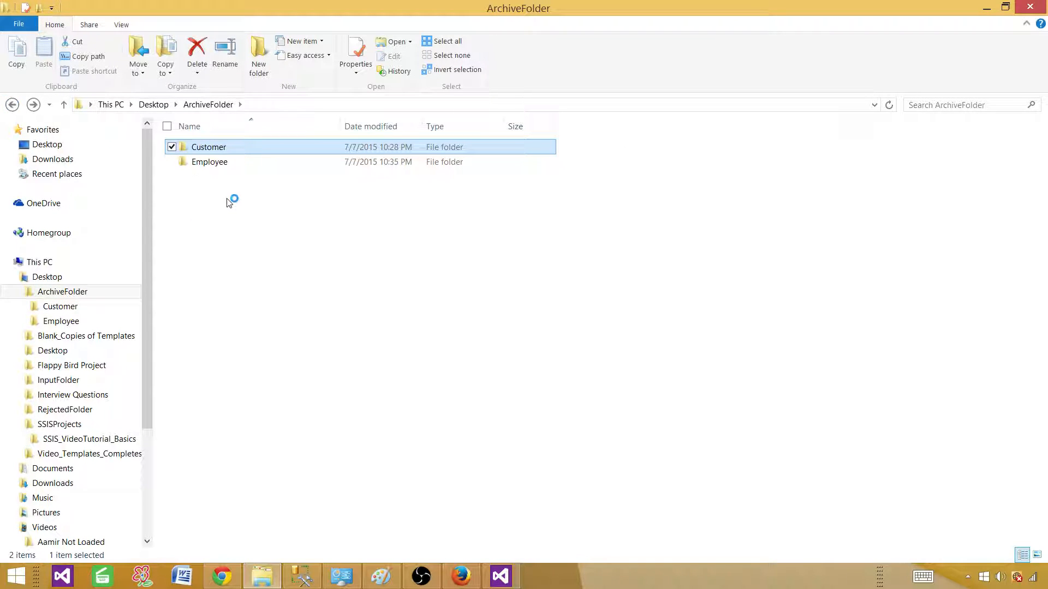
pyautogui.doubleClick(213, 162)
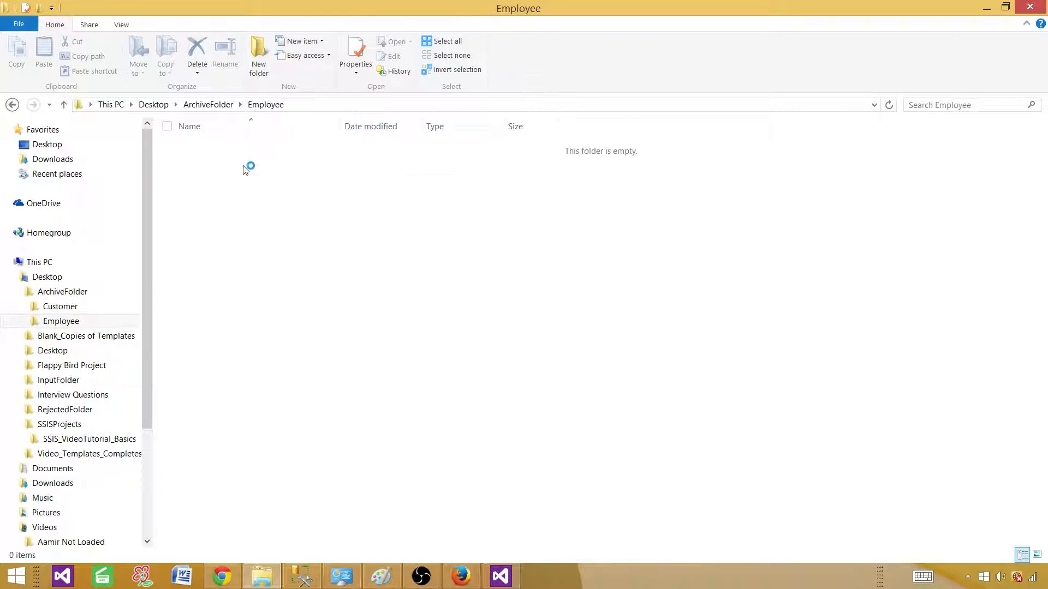
pyautogui.click(12, 104)
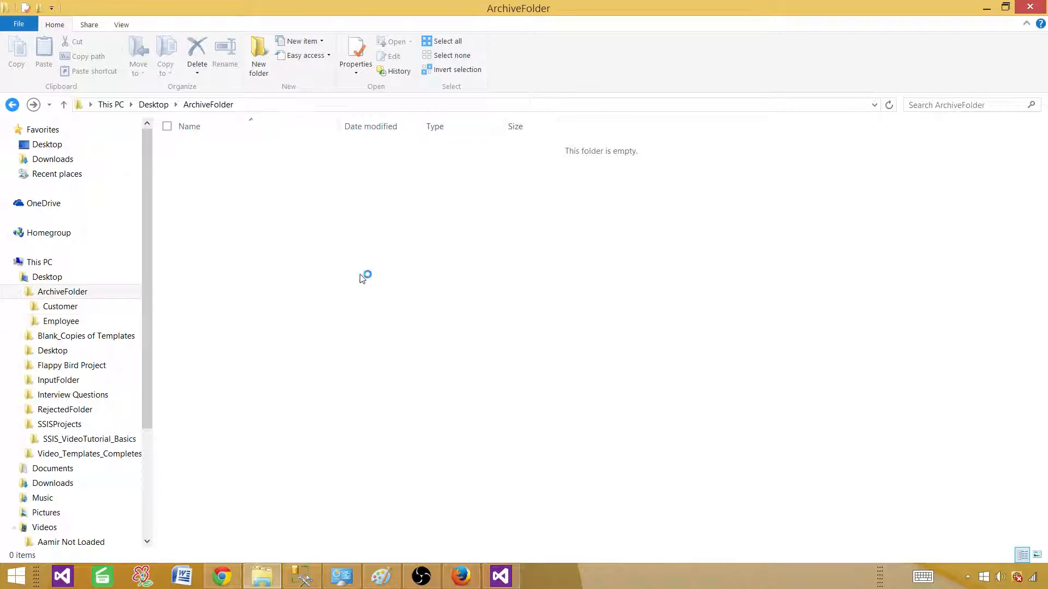
# Switch to Visual Studio, run the Pkg_MoveFiles package, and stop debugging after it completes.
pyautogui.click(501, 576)
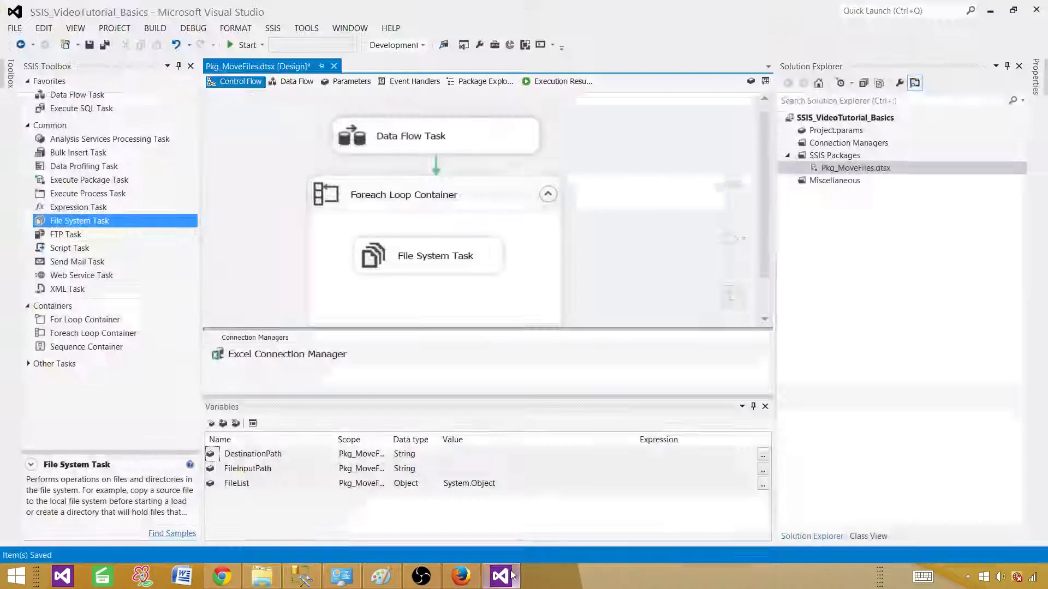
pyautogui.press('F5')
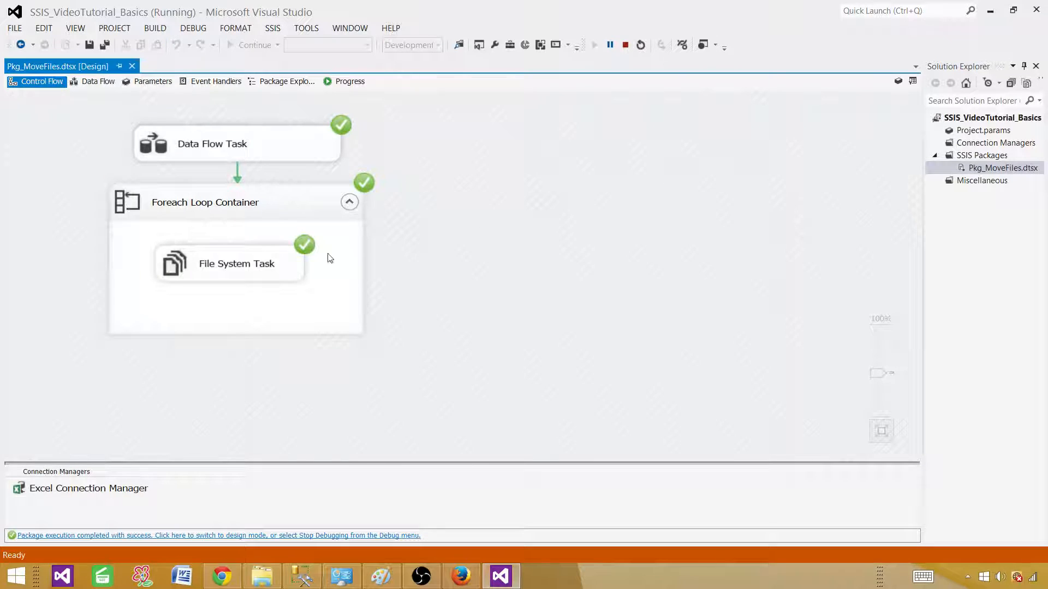
pyautogui.click(625, 46)
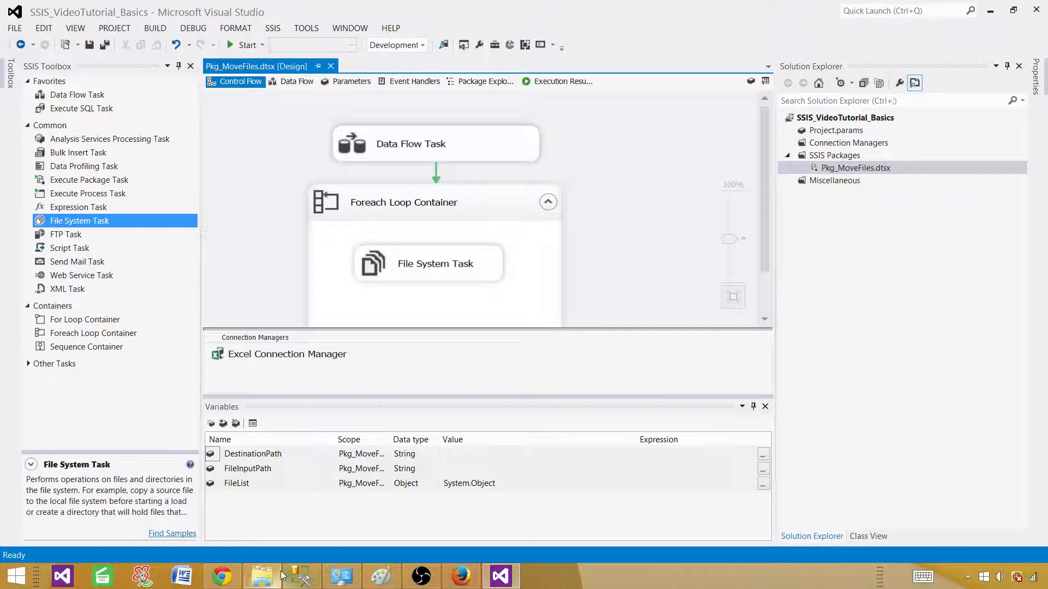
# Switch to File Explorer and check which files remain in InputFolder.
pyautogui.click(281, 576)
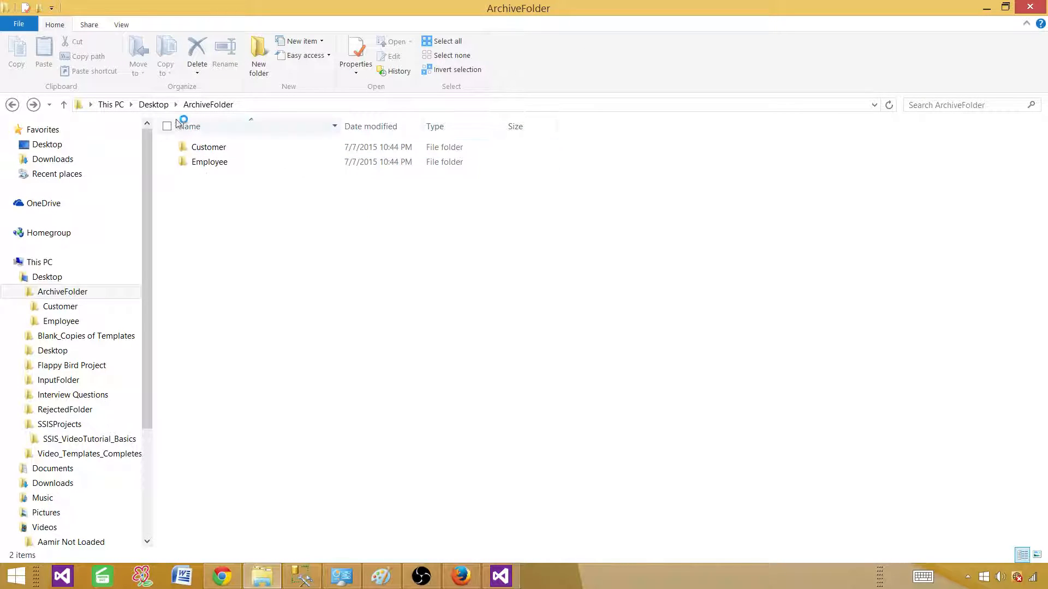
pyautogui.click(62, 381)
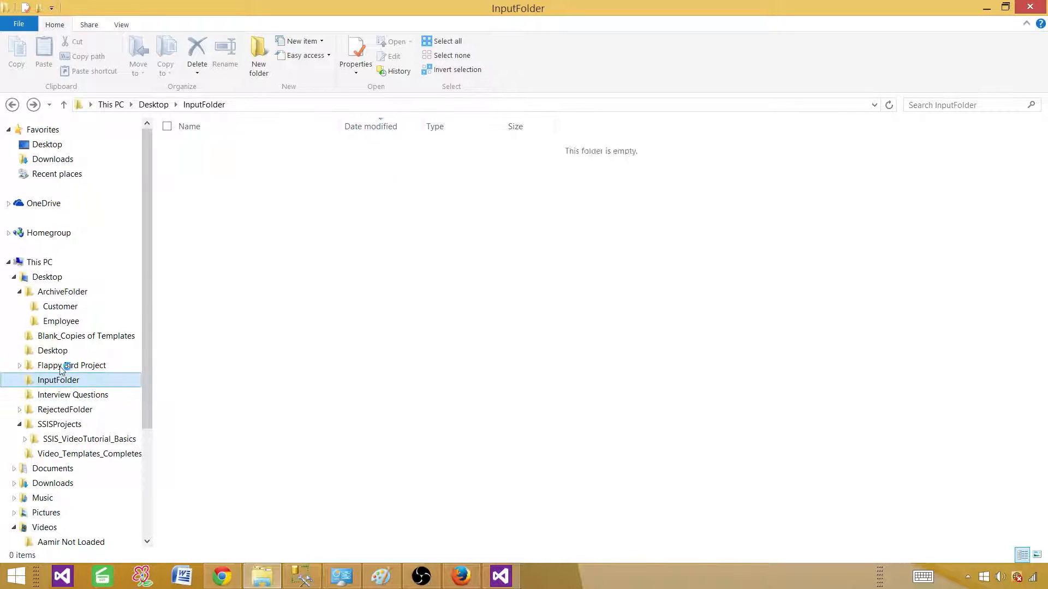
pyautogui.moveTo(265, 198); pyautogui.dragTo(231, 164)
pyautogui.click(254, 228)
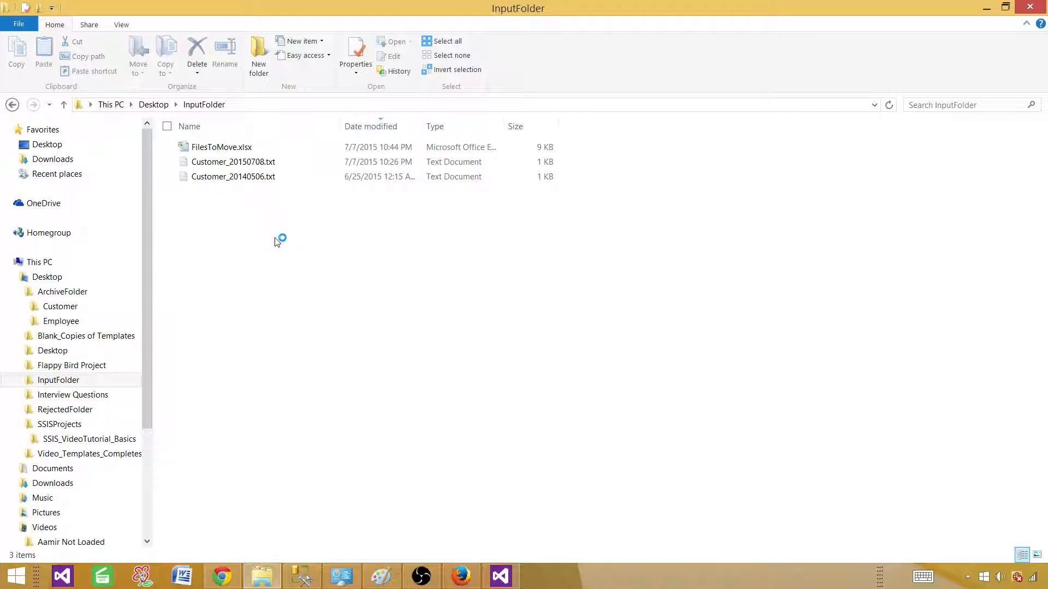
# Verify the moved files in ArchiveFolder's Customer and Employee subfolders.
pyautogui.click(75, 296)
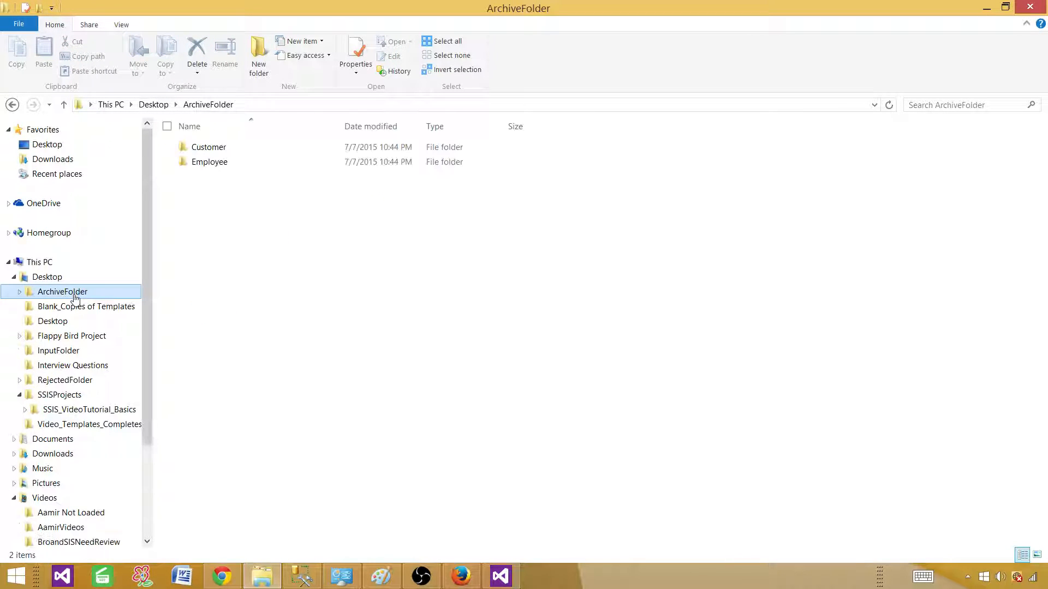
pyautogui.doubleClick(203, 153)
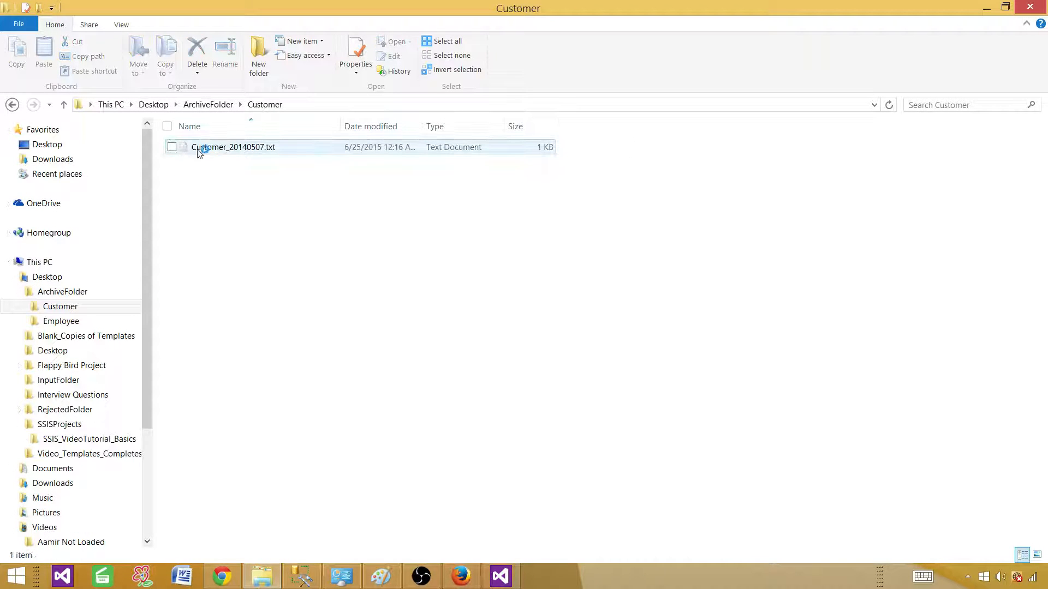
pyautogui.click(12, 105)
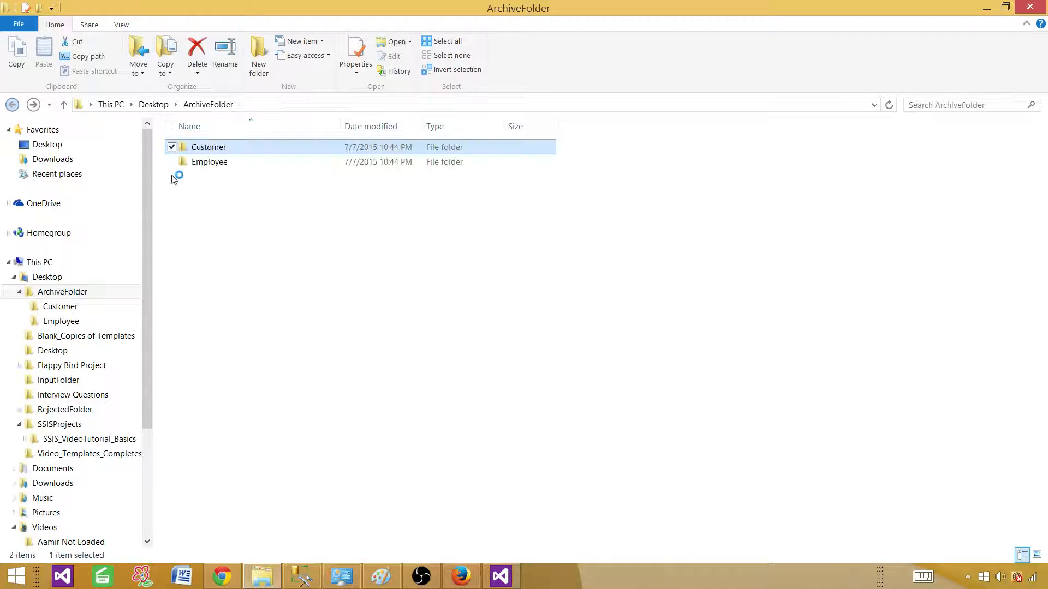
pyautogui.doubleClick(200, 162)
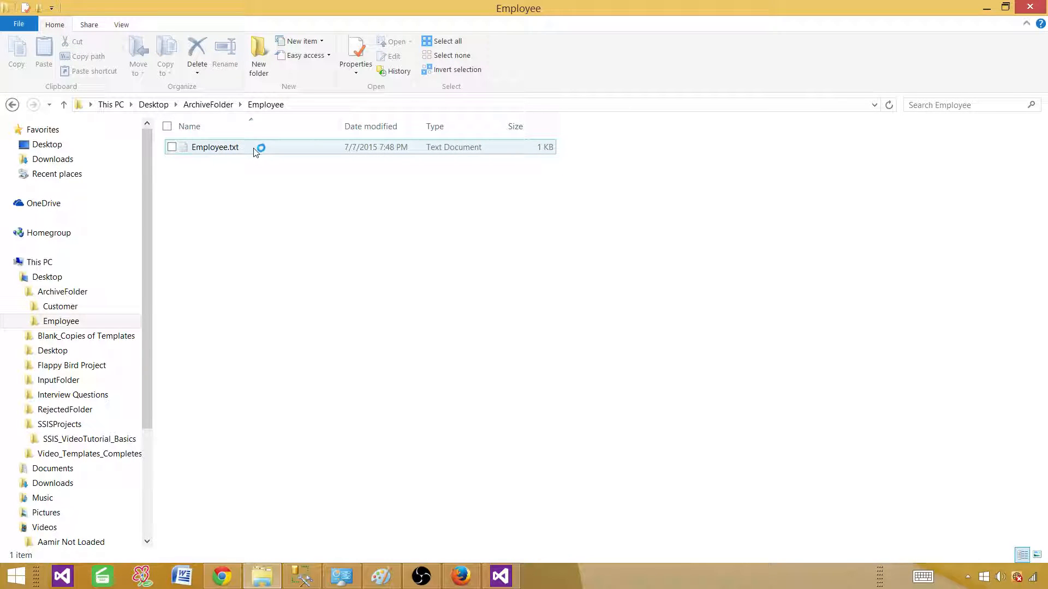
pyautogui.click(12, 104)
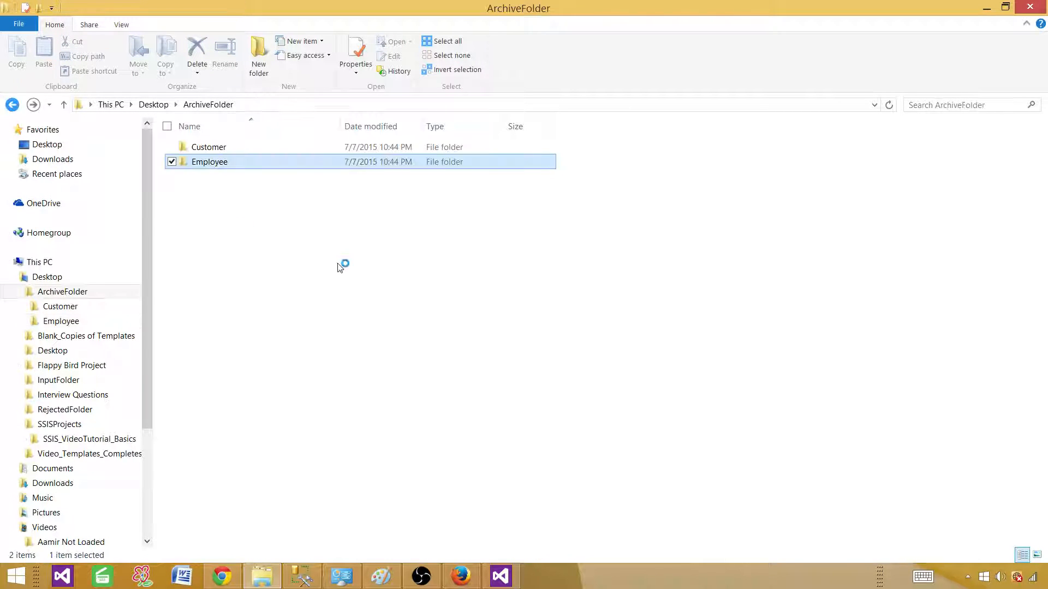
pyautogui.click(339, 267)
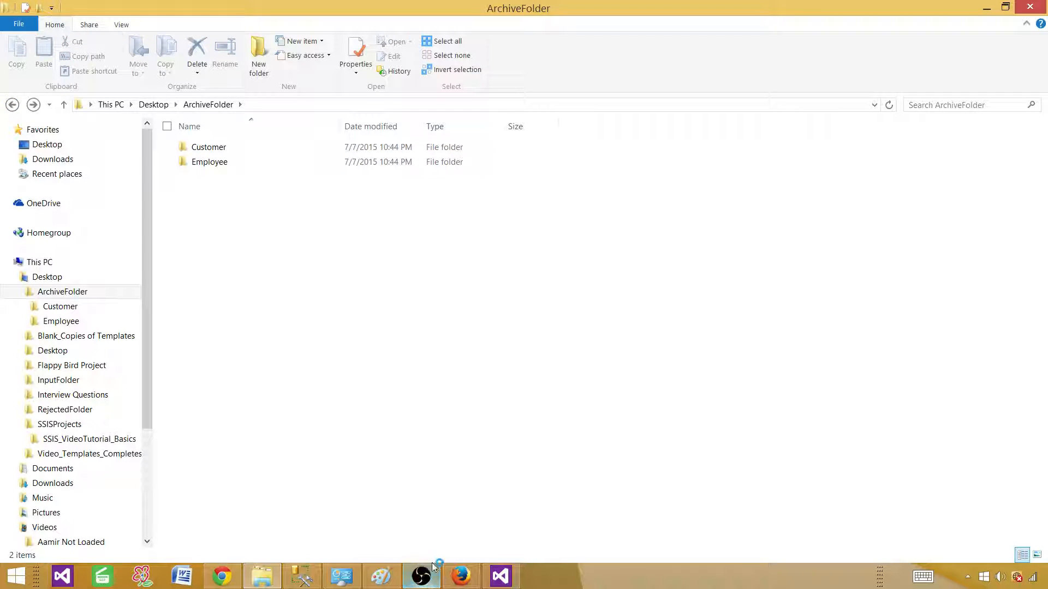
pyautogui.click(501, 576)
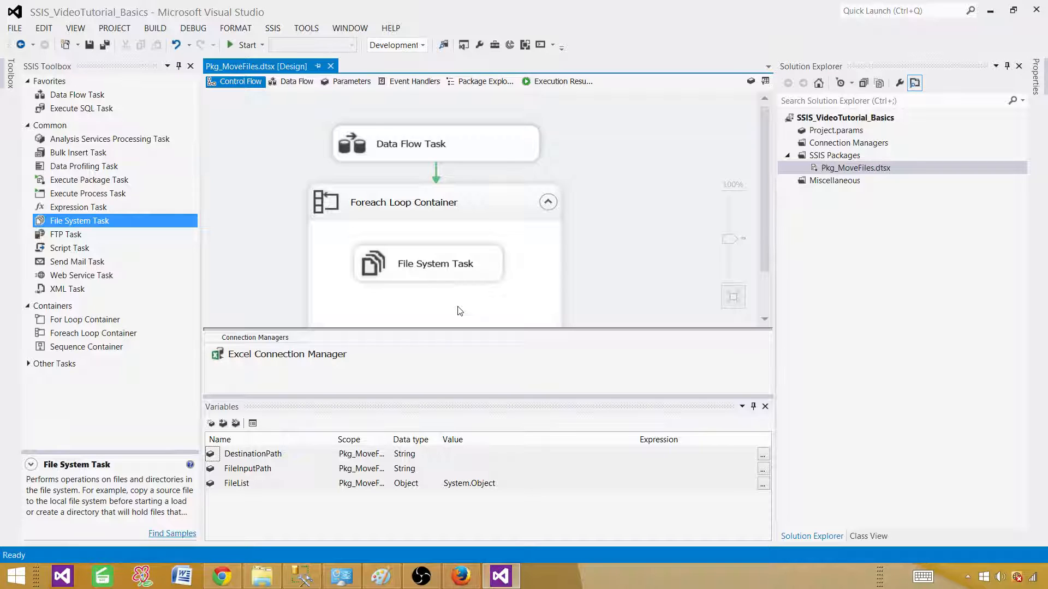
pyautogui.click(419, 270)
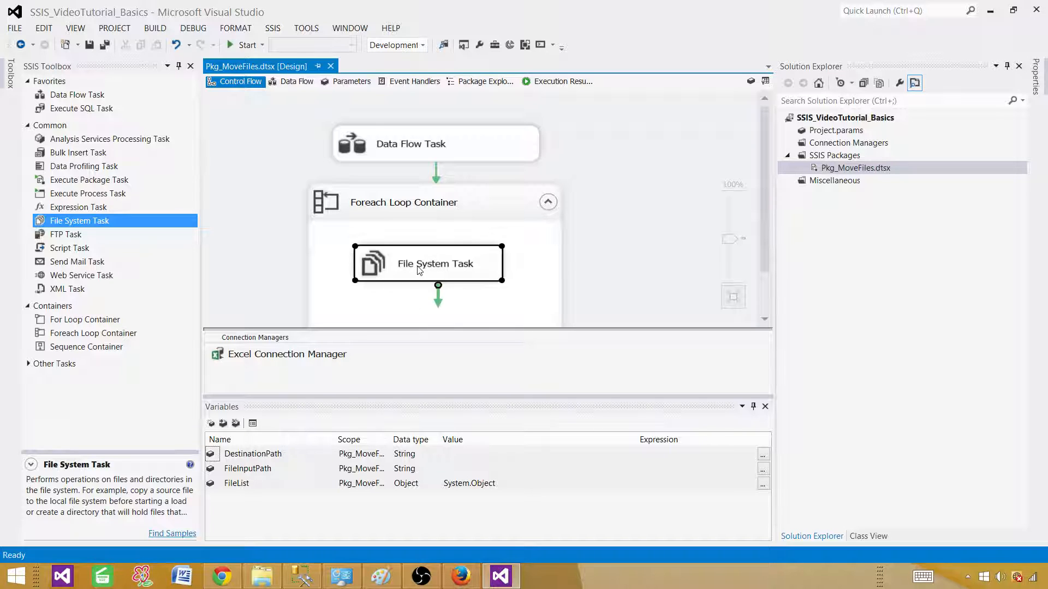
pyautogui.moveTo(438, 285); pyautogui.dragTo(437, 308)
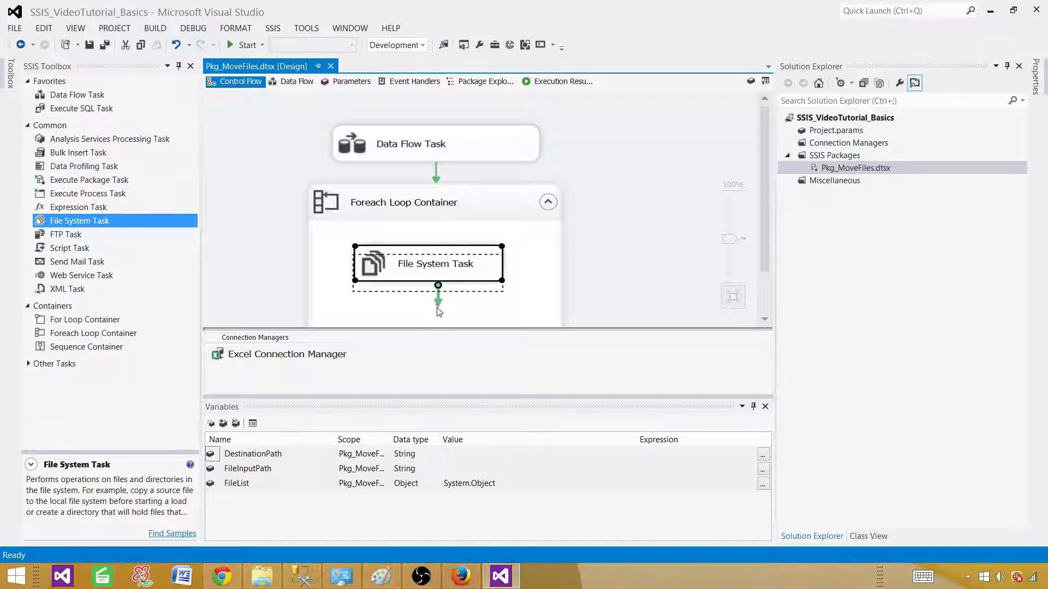
pyautogui.click(426, 234)
pyautogui.click(427, 245)
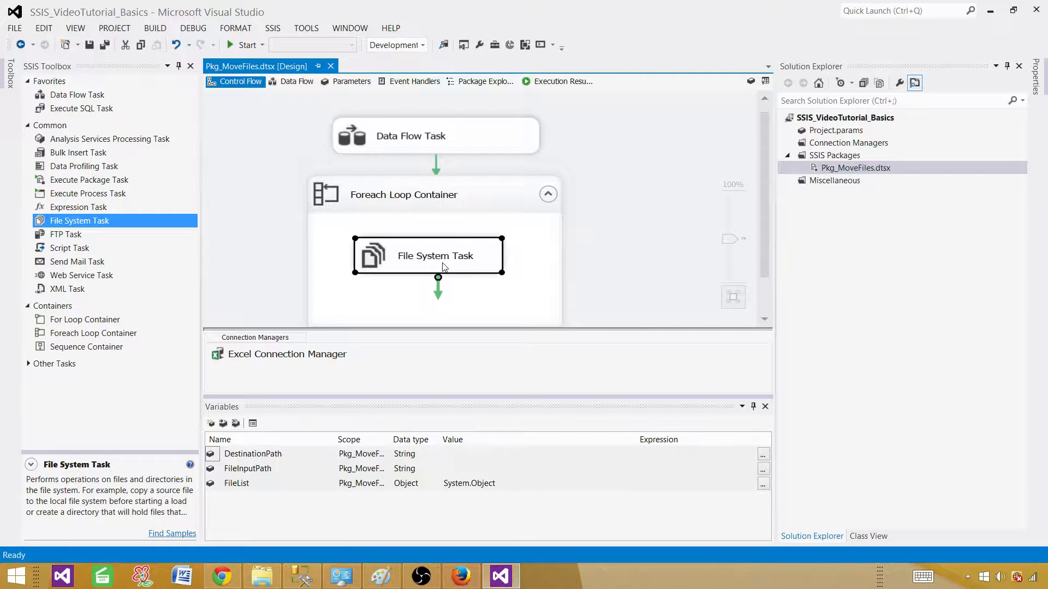
pyautogui.click(619, 230)
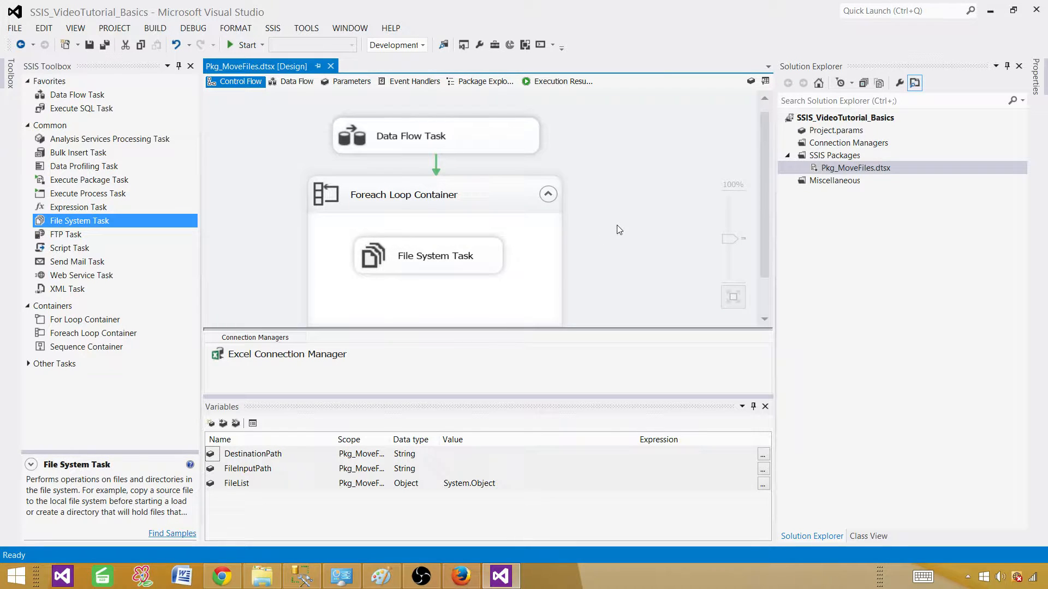